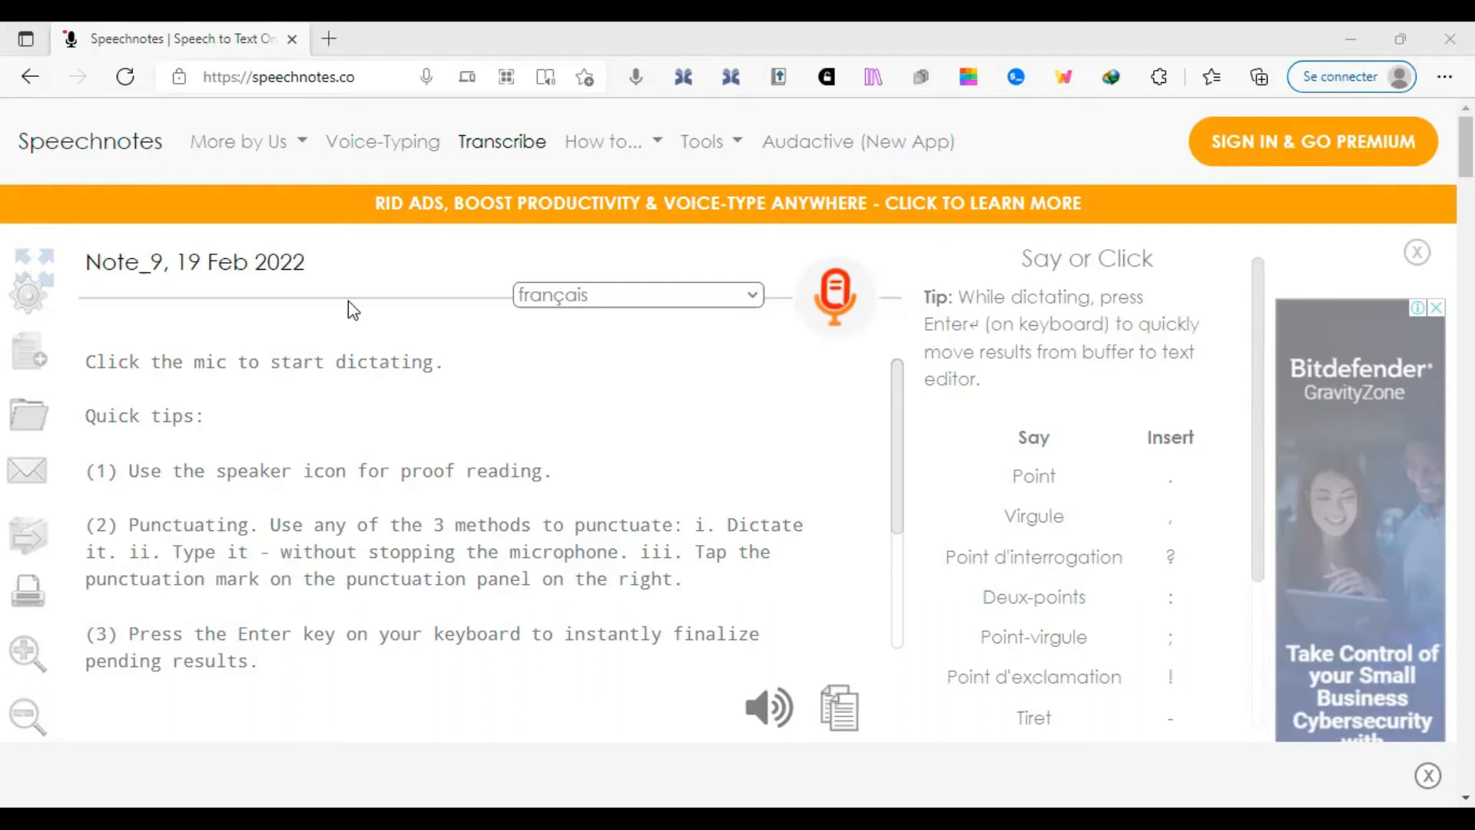
- Retitle the note with "Entretien_" followed by the interviewee's name
click(366, 77)
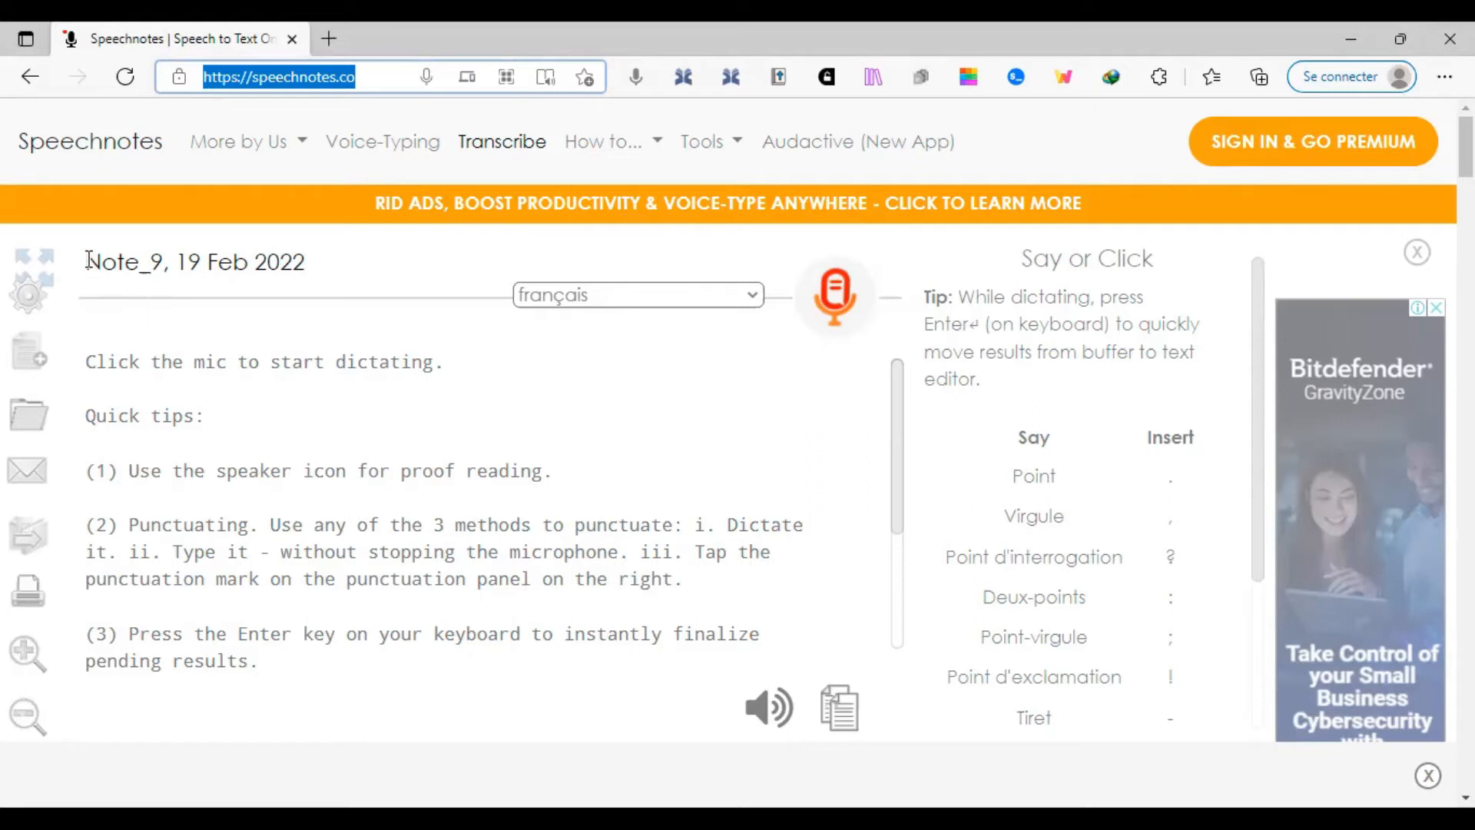
drag(89, 260, 326, 258)
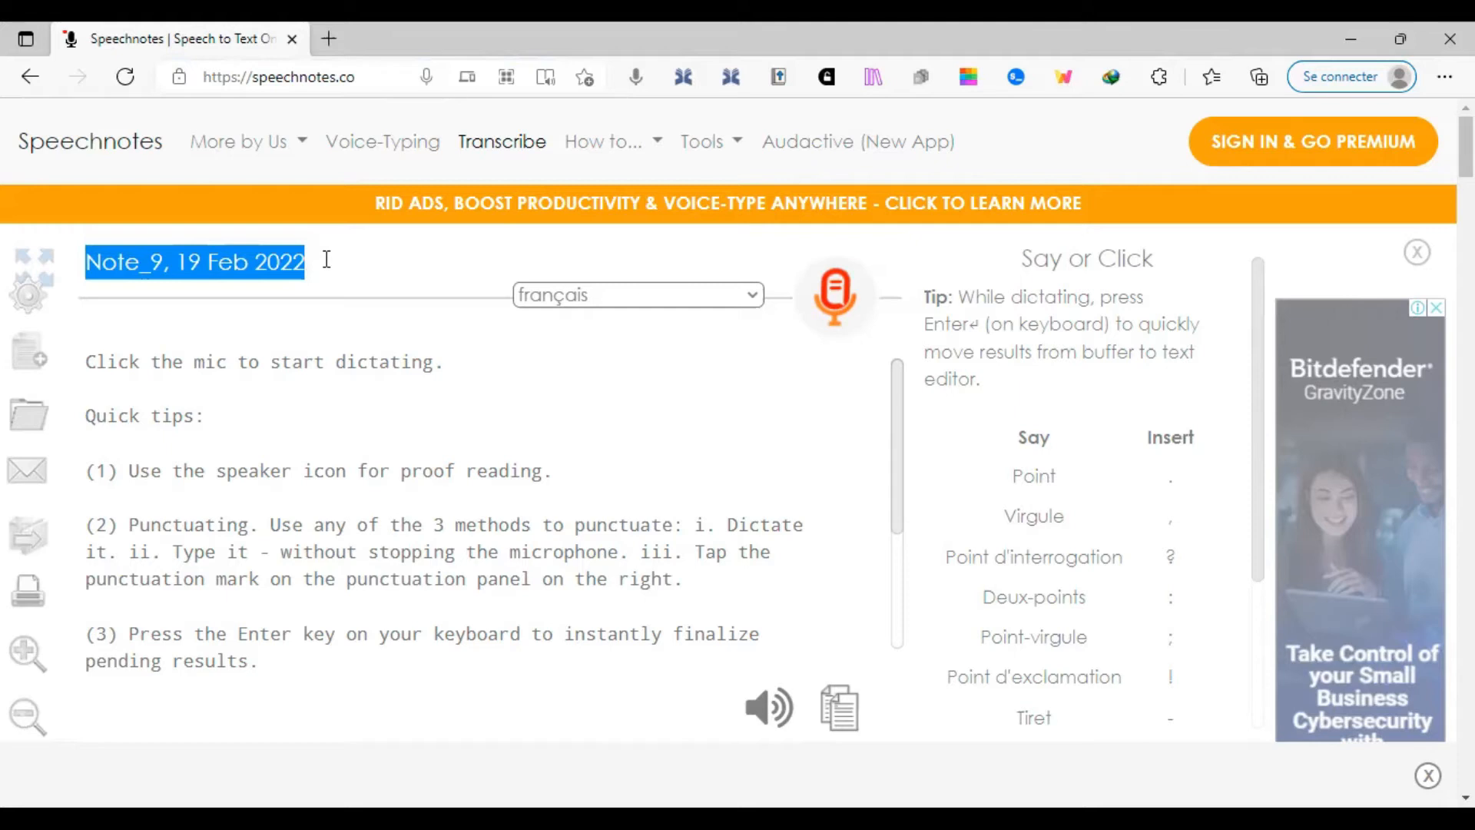
text(Ent)
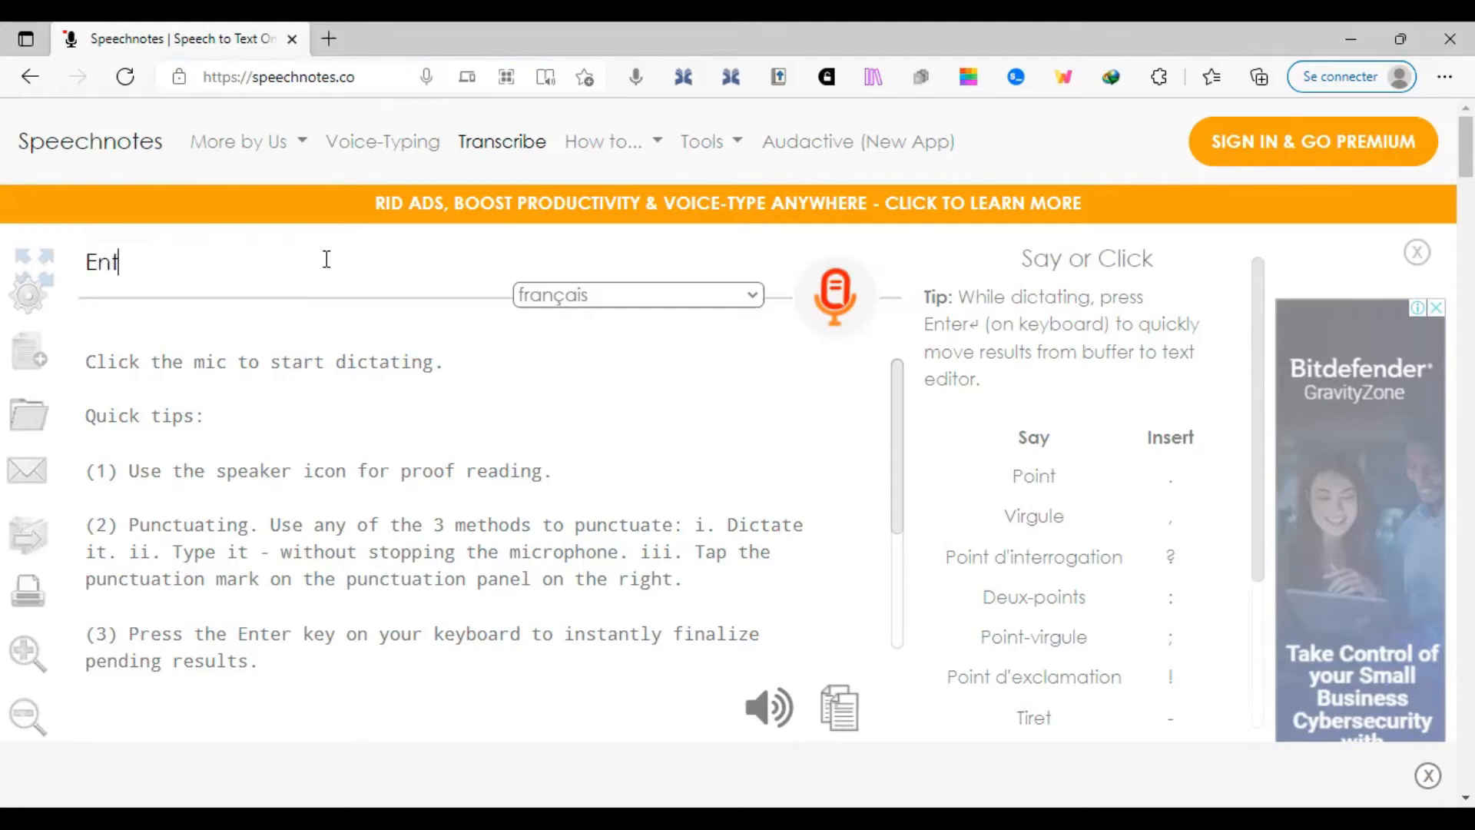
text(retien_Nabo)
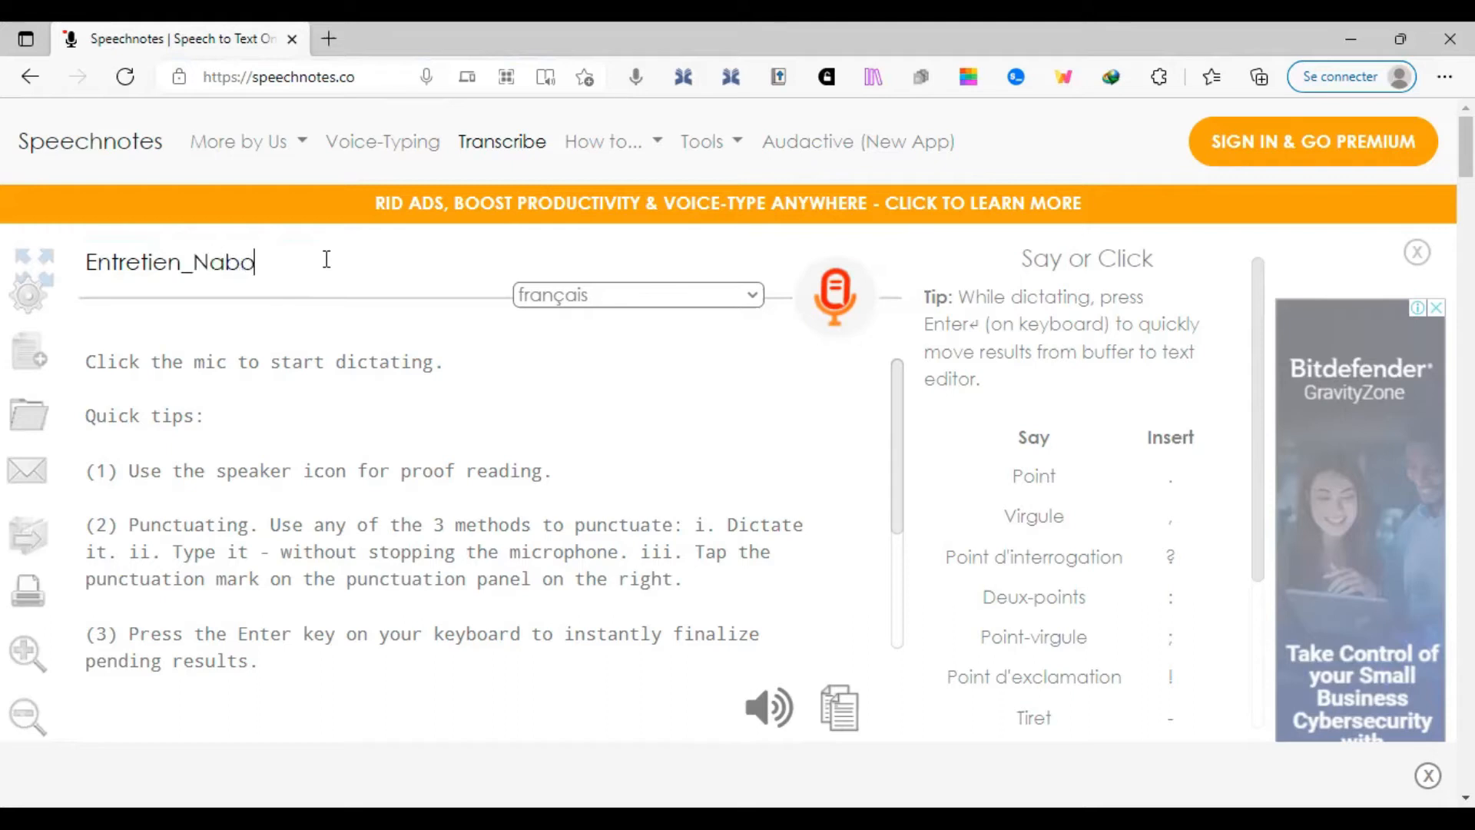
text(ho)
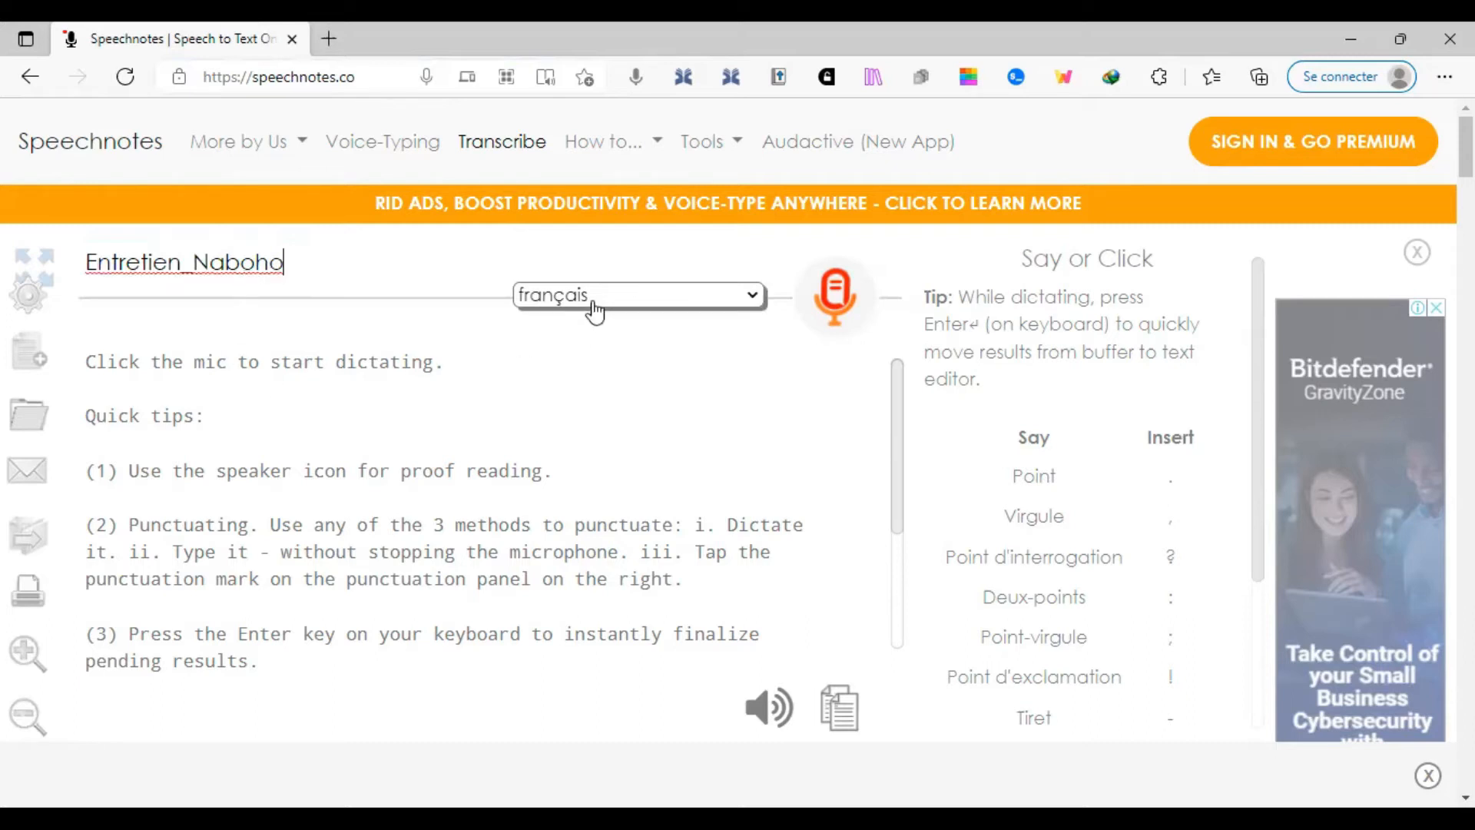
- Look through the available dictation languages and choose français
click(758, 305)
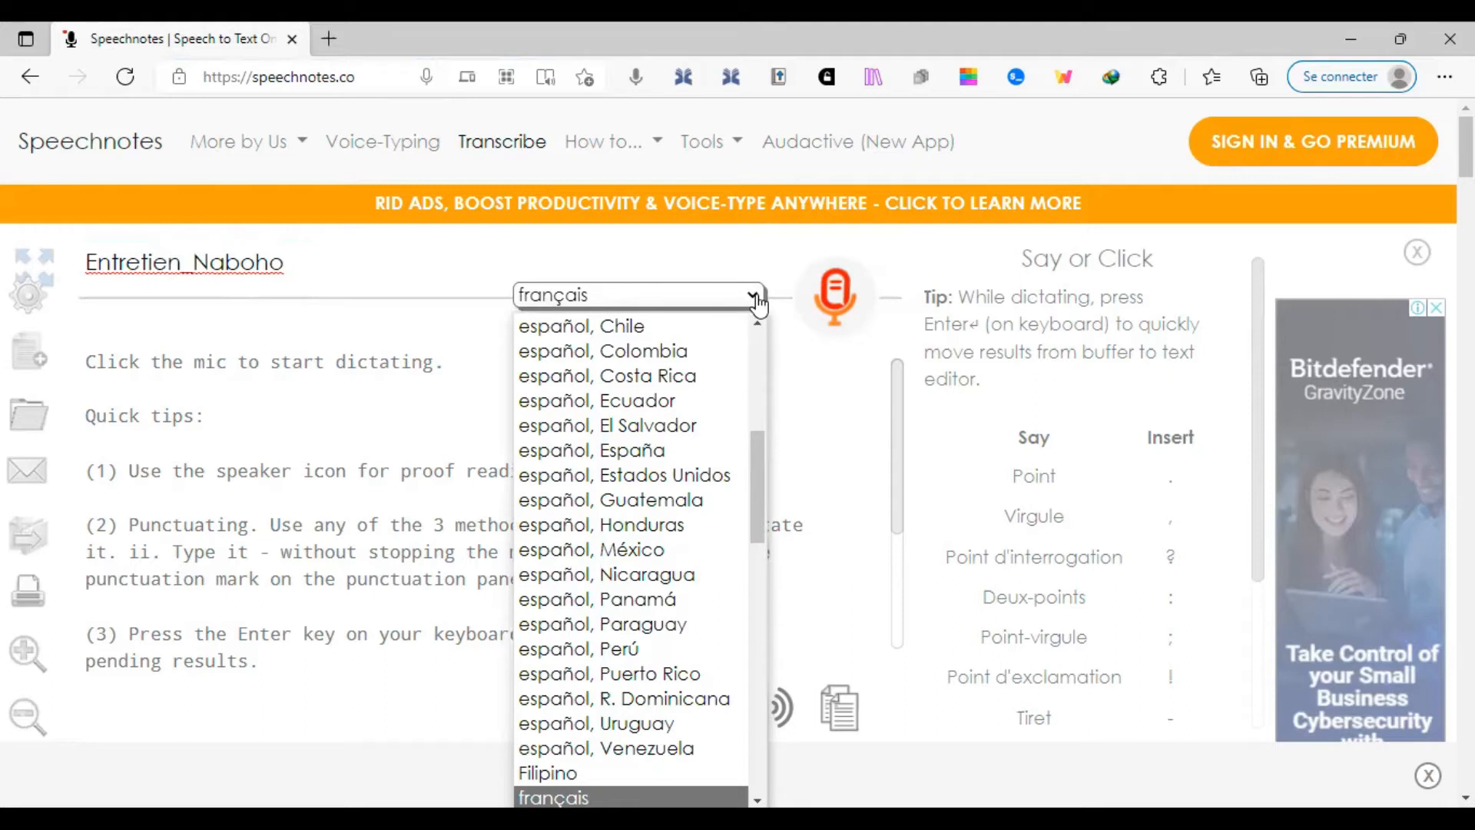
drag(754, 449, 764, 322)
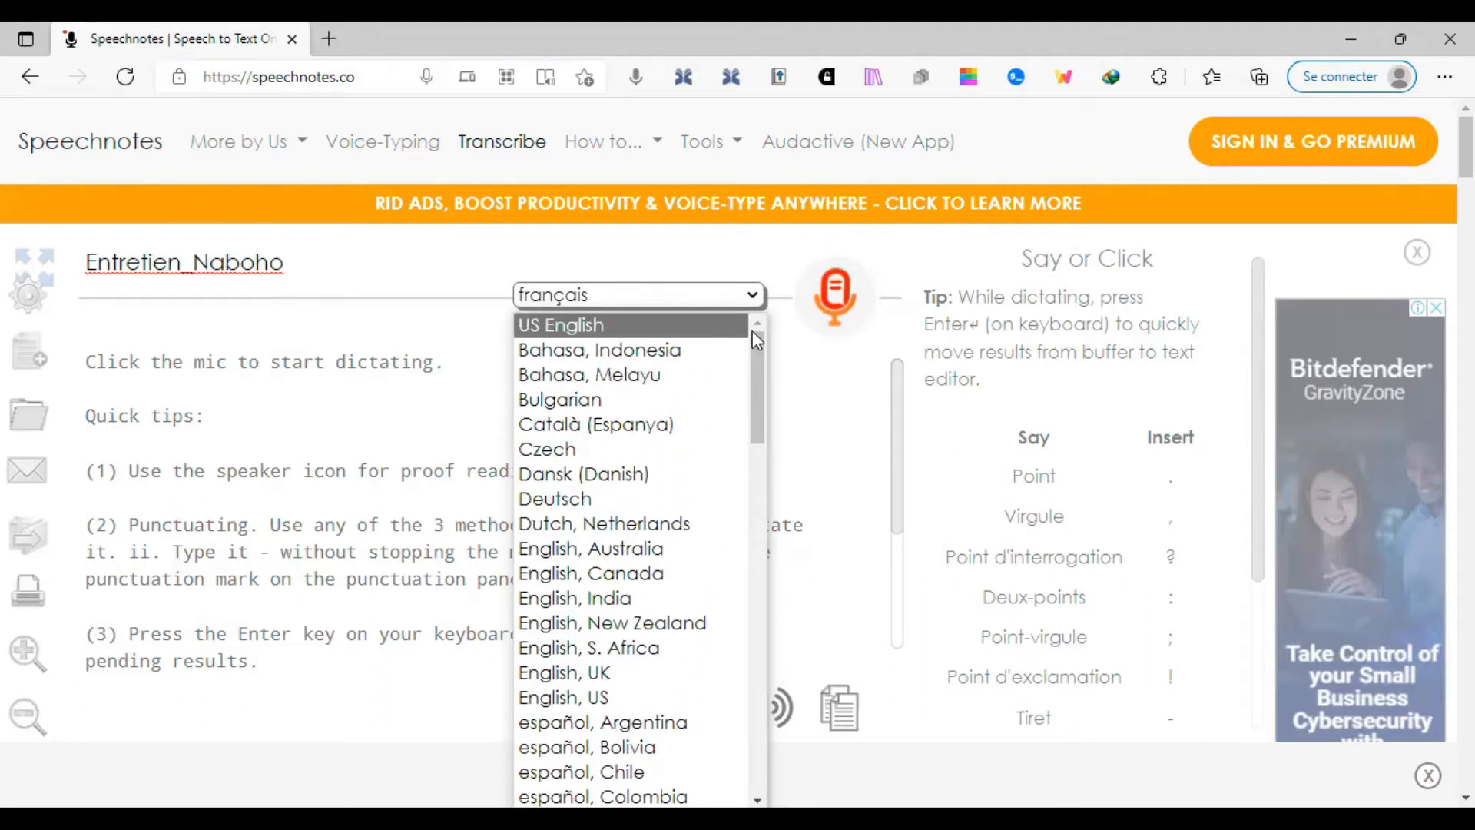
drag(756, 348, 761, 514)
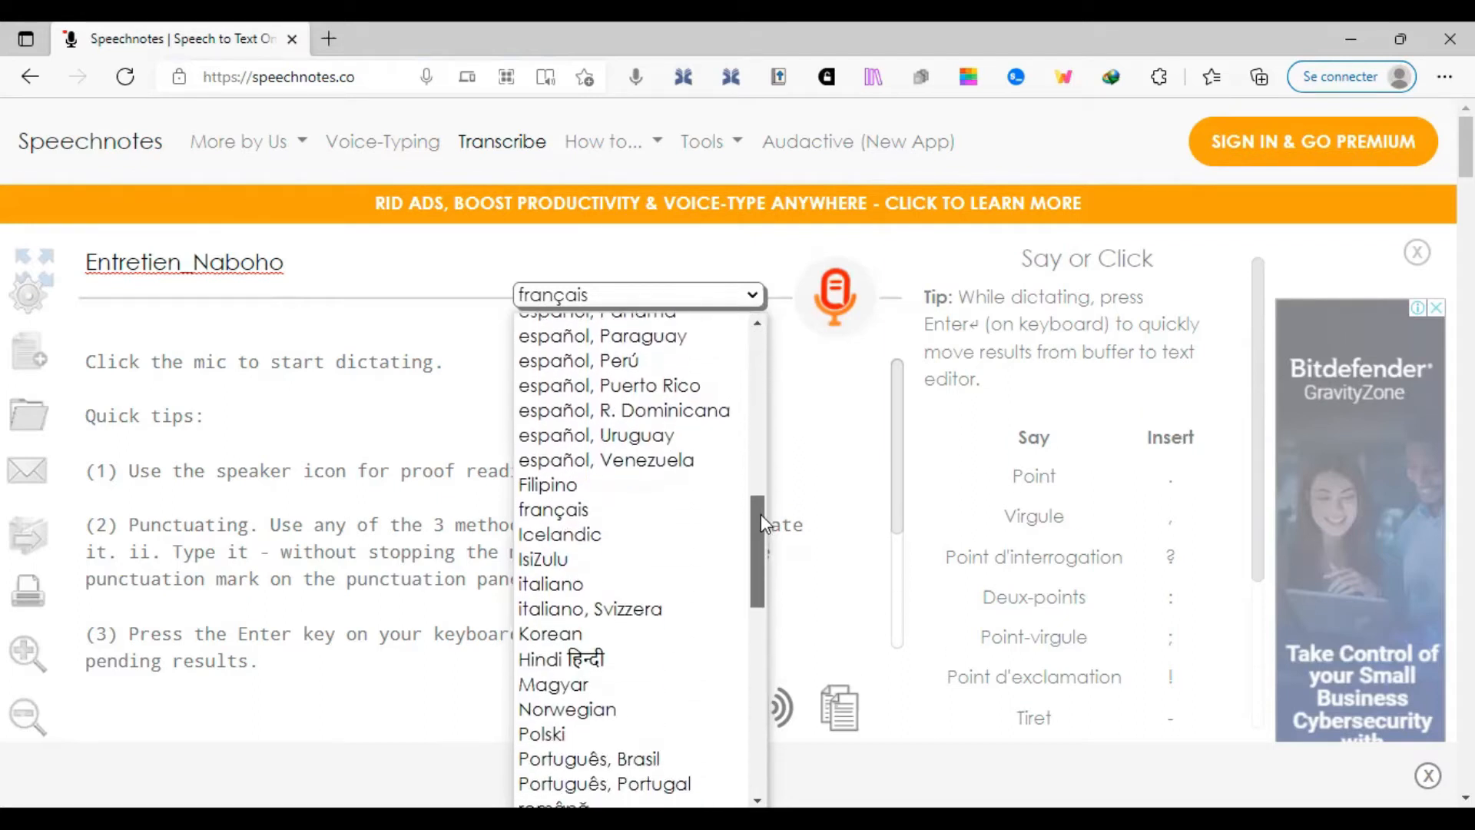
click(624, 510)
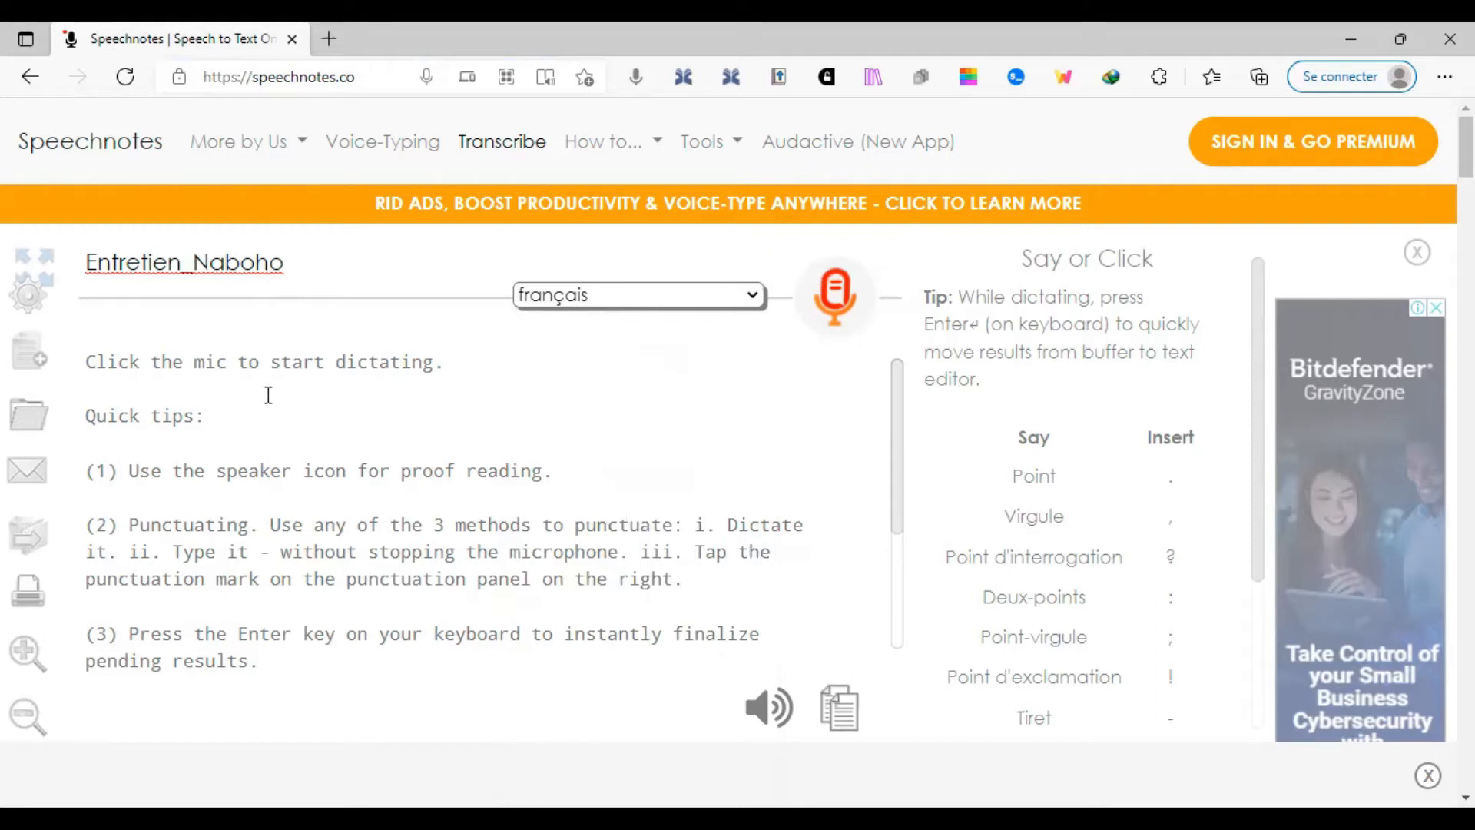
- Replace the note's placeholder tips with the heading "Question 1"
click(88, 360)
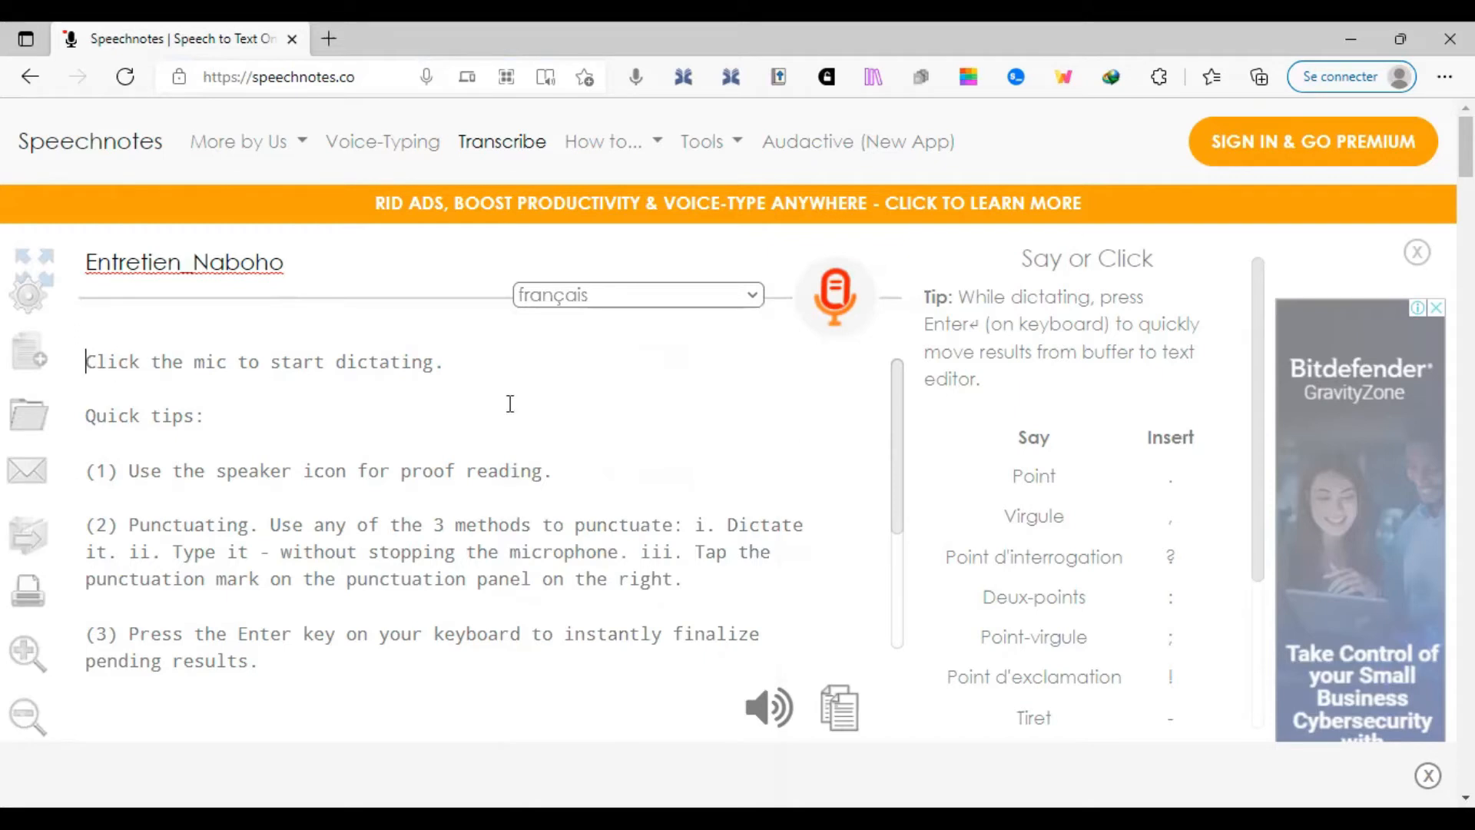
key(ctrl+a)
text(Q)
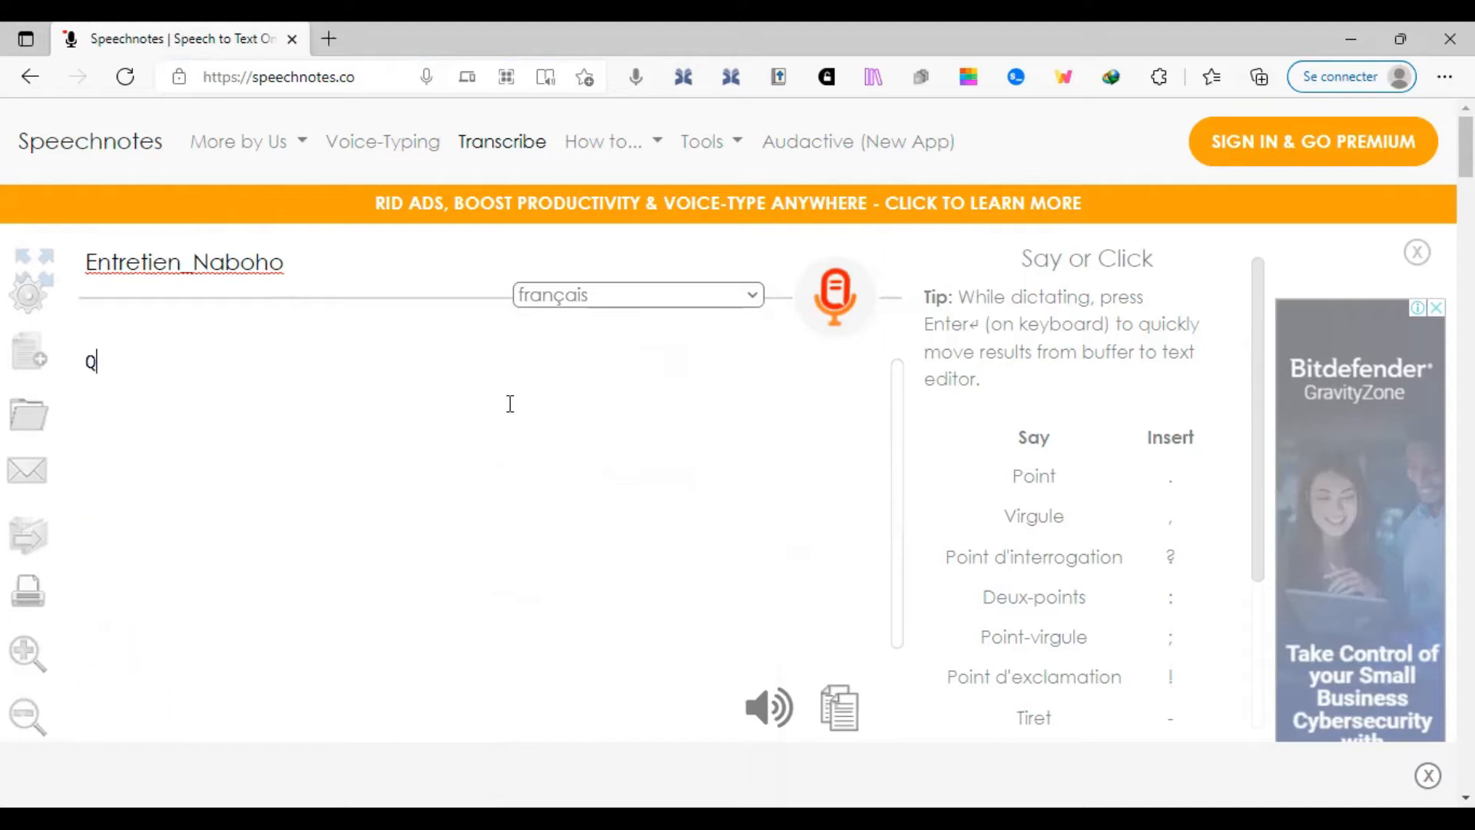
text(uestion 1)
key(Return)
- Dictate the answer below the Question 1 heading, starting "Et je commence maintenant l'entretien", and stop the dictation
click(835, 296)
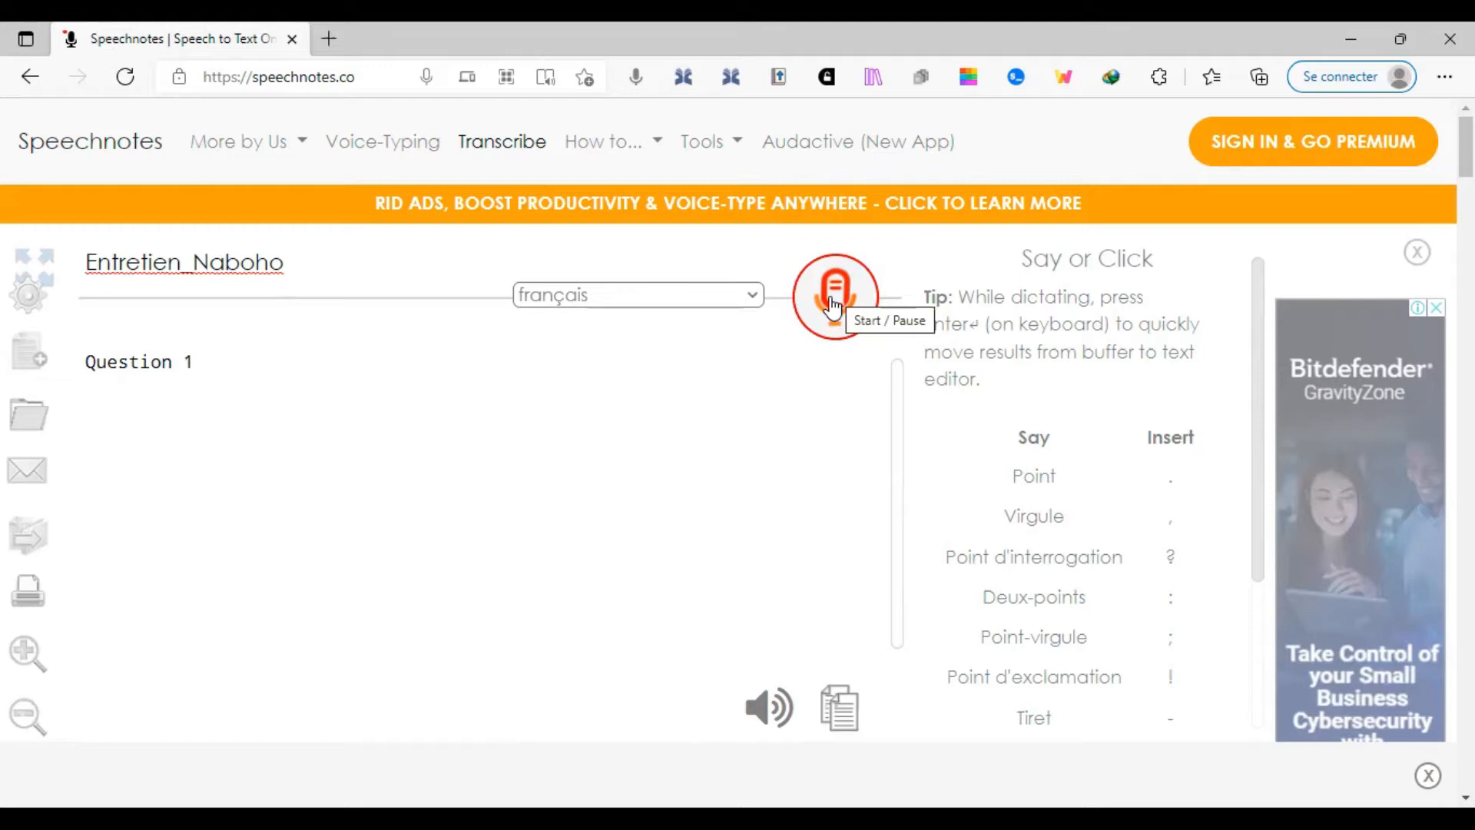
click(832, 306)
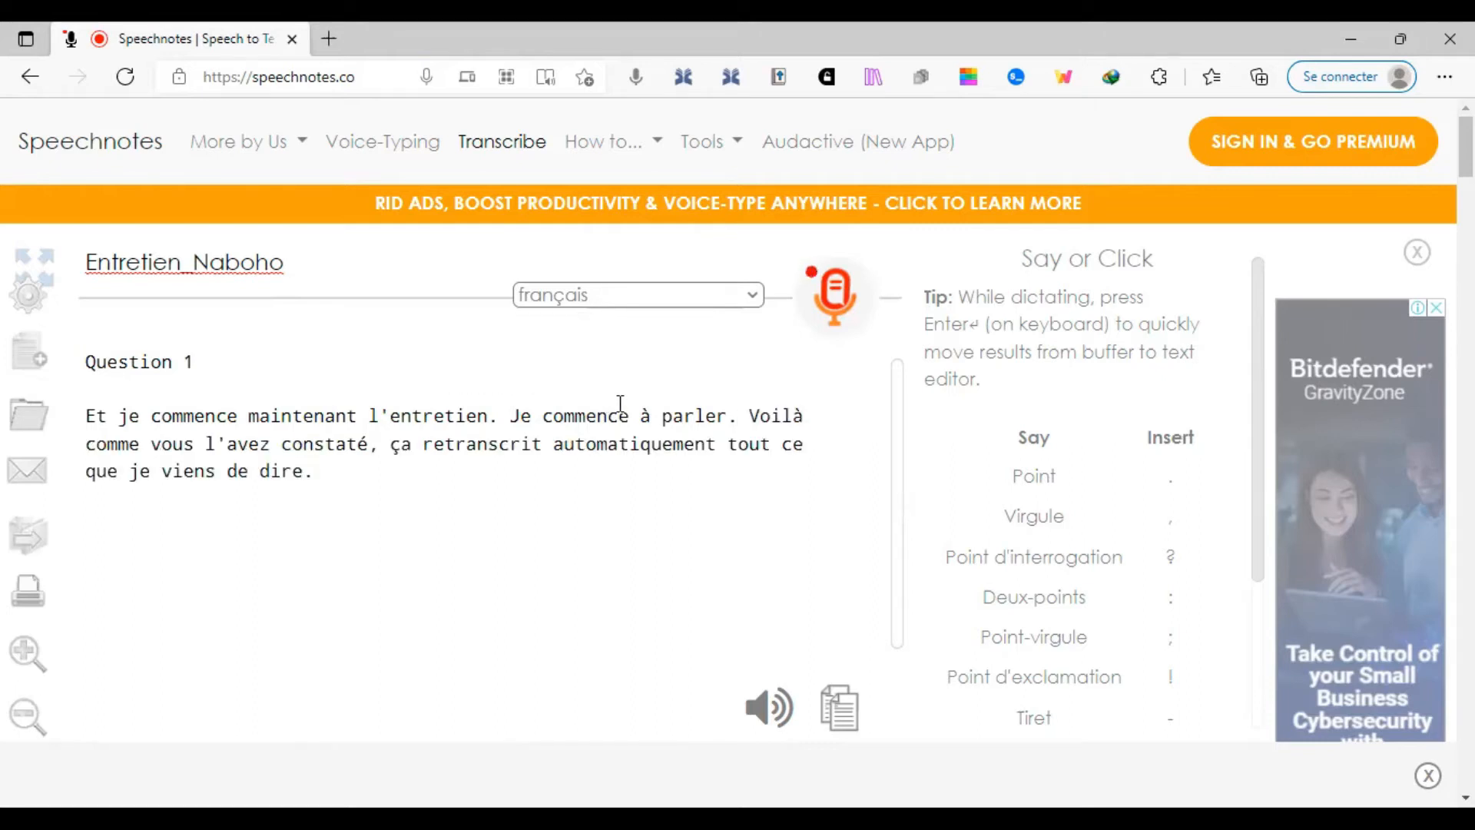
click(837, 309)
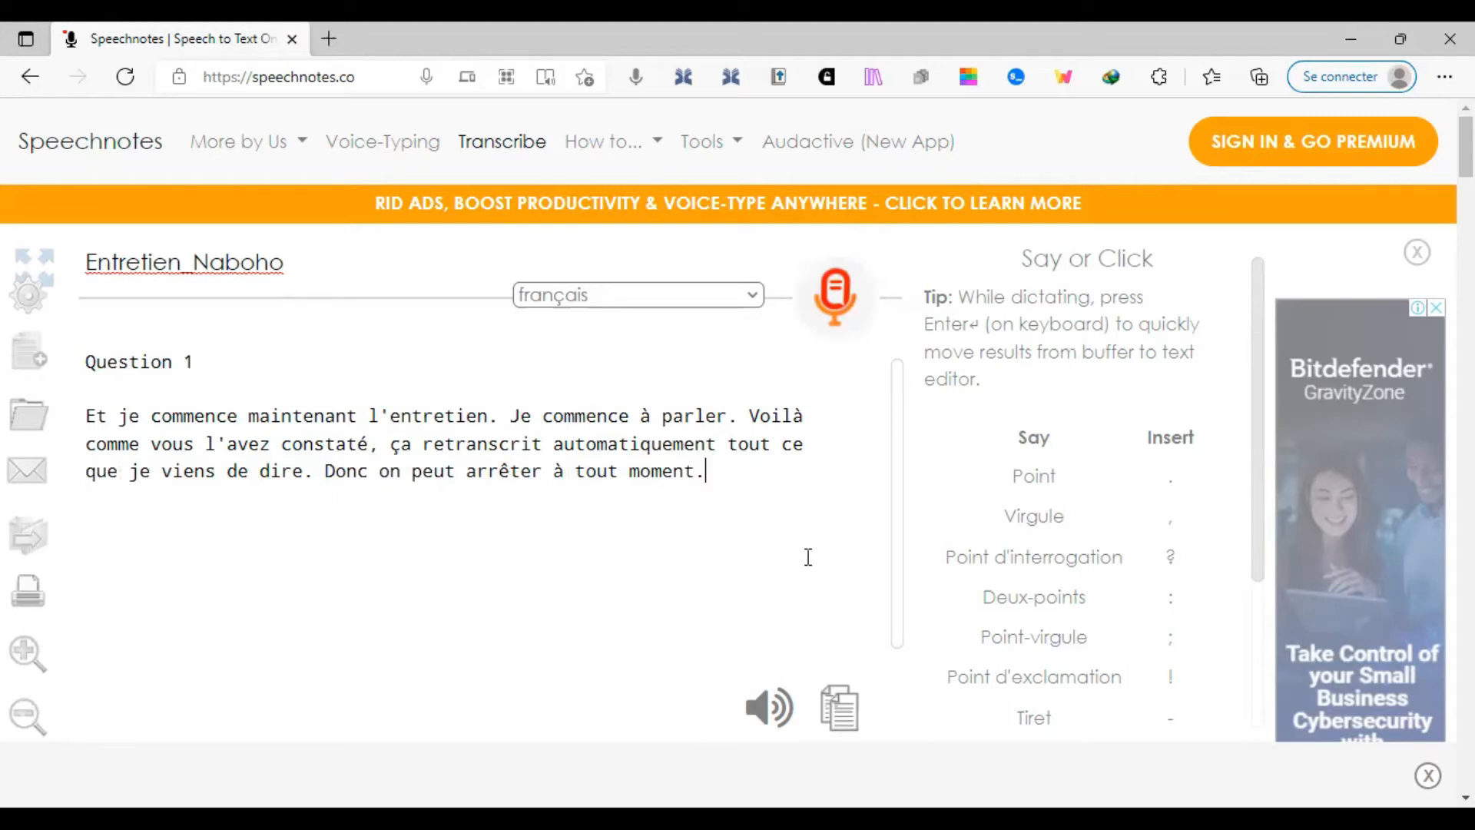
- Add the heading "Question 2" below the first answer, then dictate its answer in French and stop the dictation
key(Return)
key(Return)
text(Question 2)
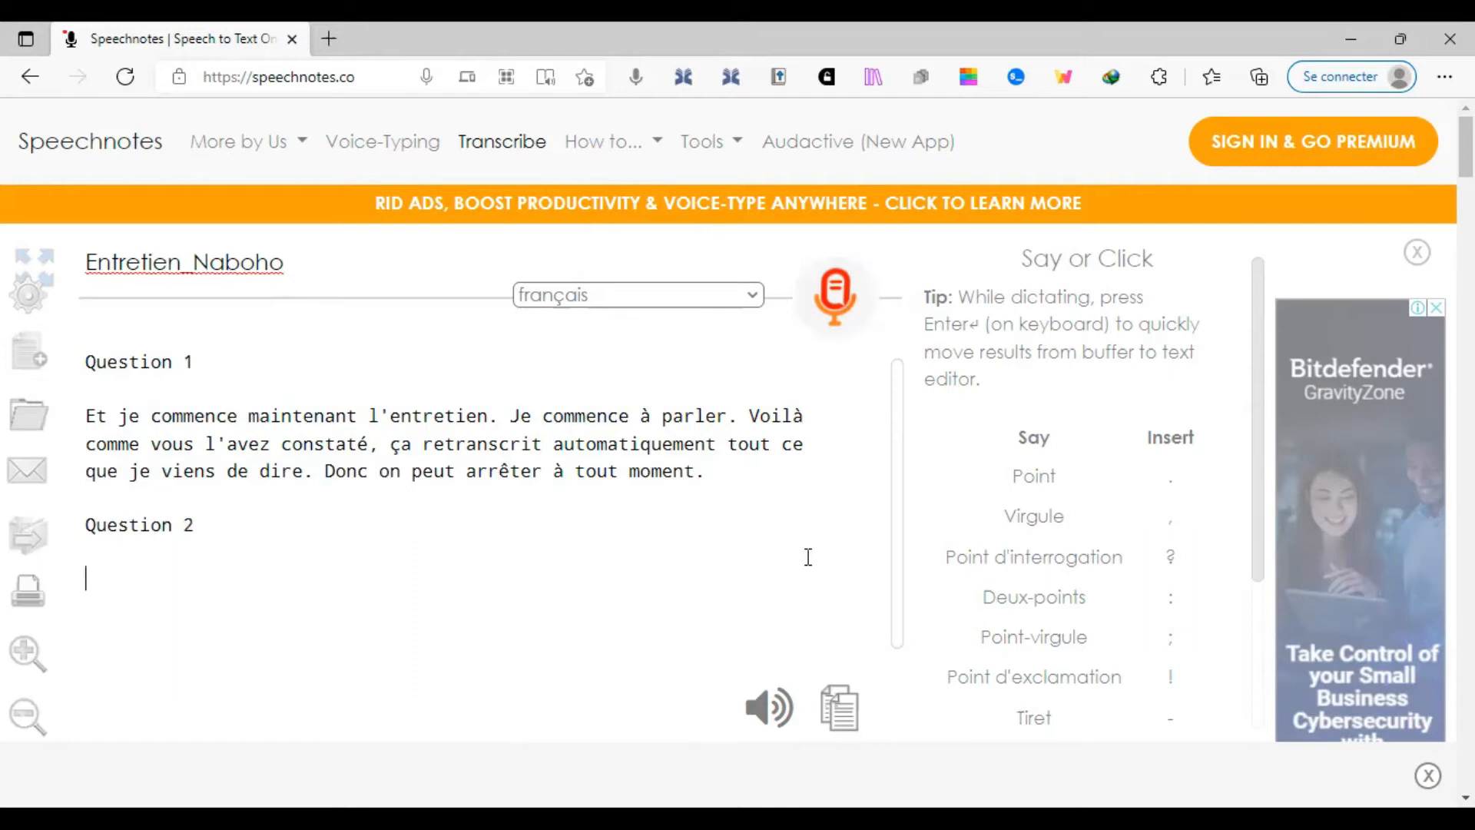
key(Return)
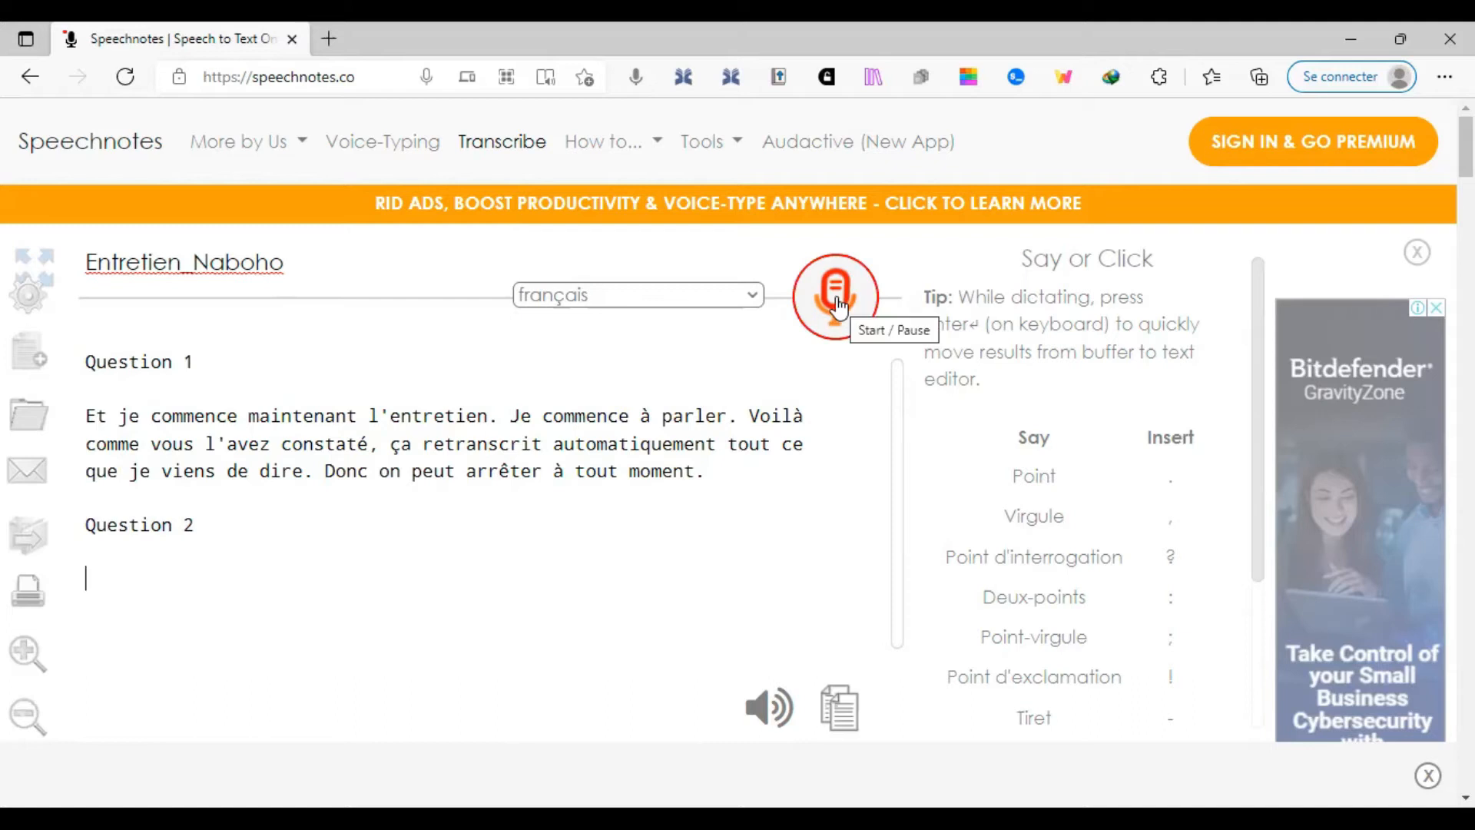
click(837, 306)
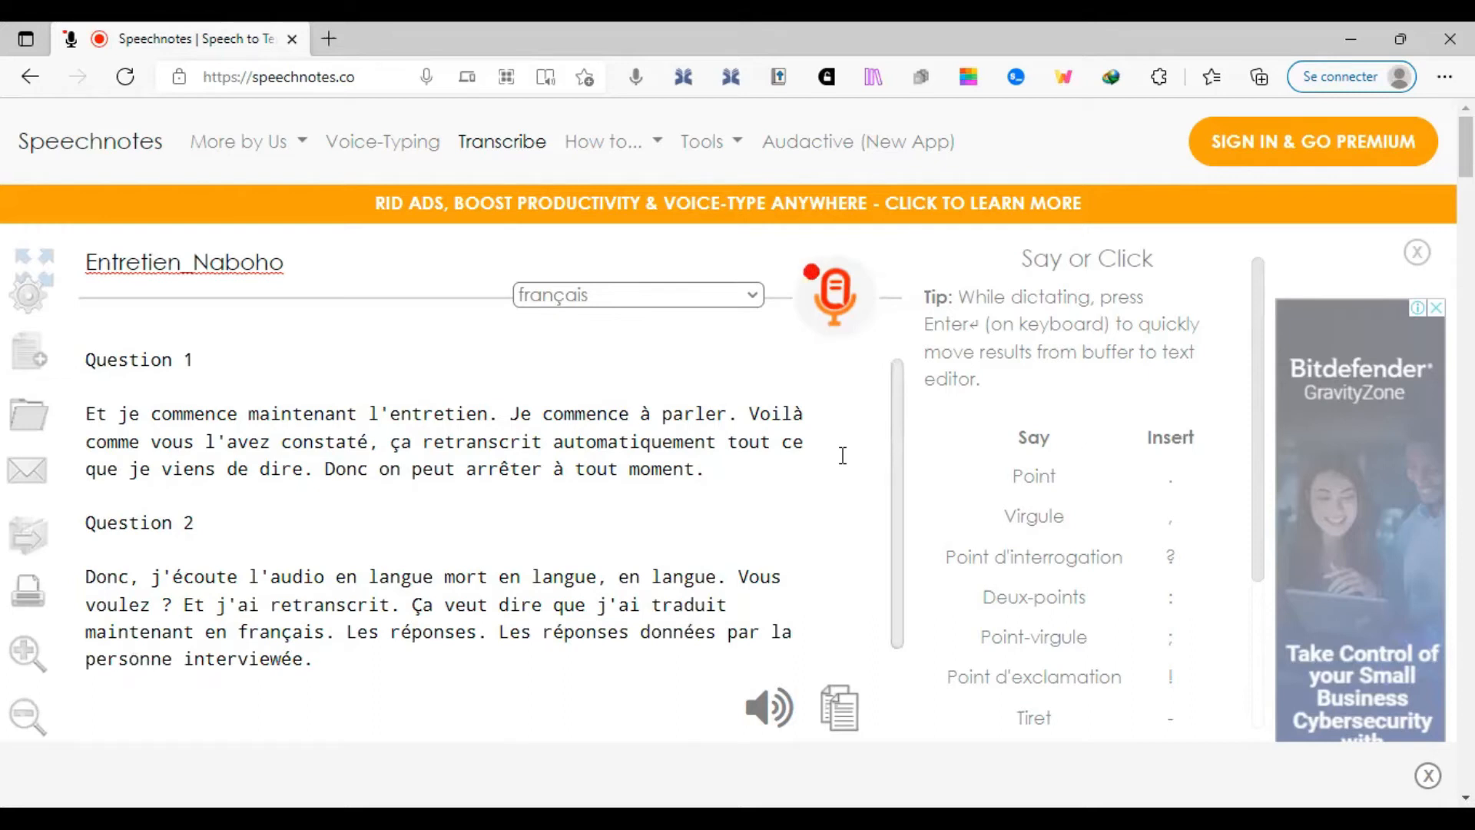
click(838, 311)
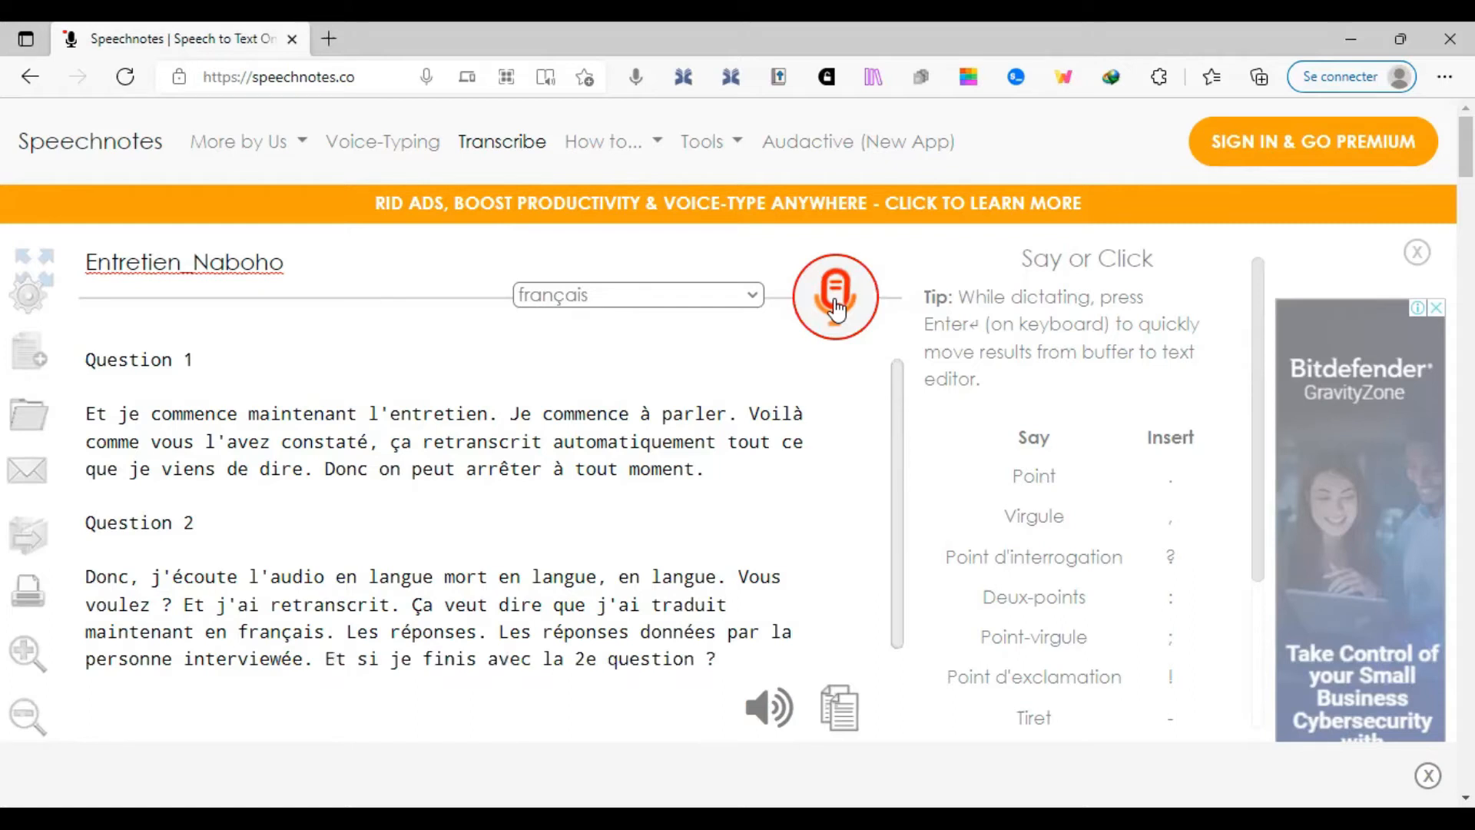
- Add the heading "Question 3" below the second answer and dictate its answer, including spoken punctuation, before stopping the dictation
key(Return)
key(Return)
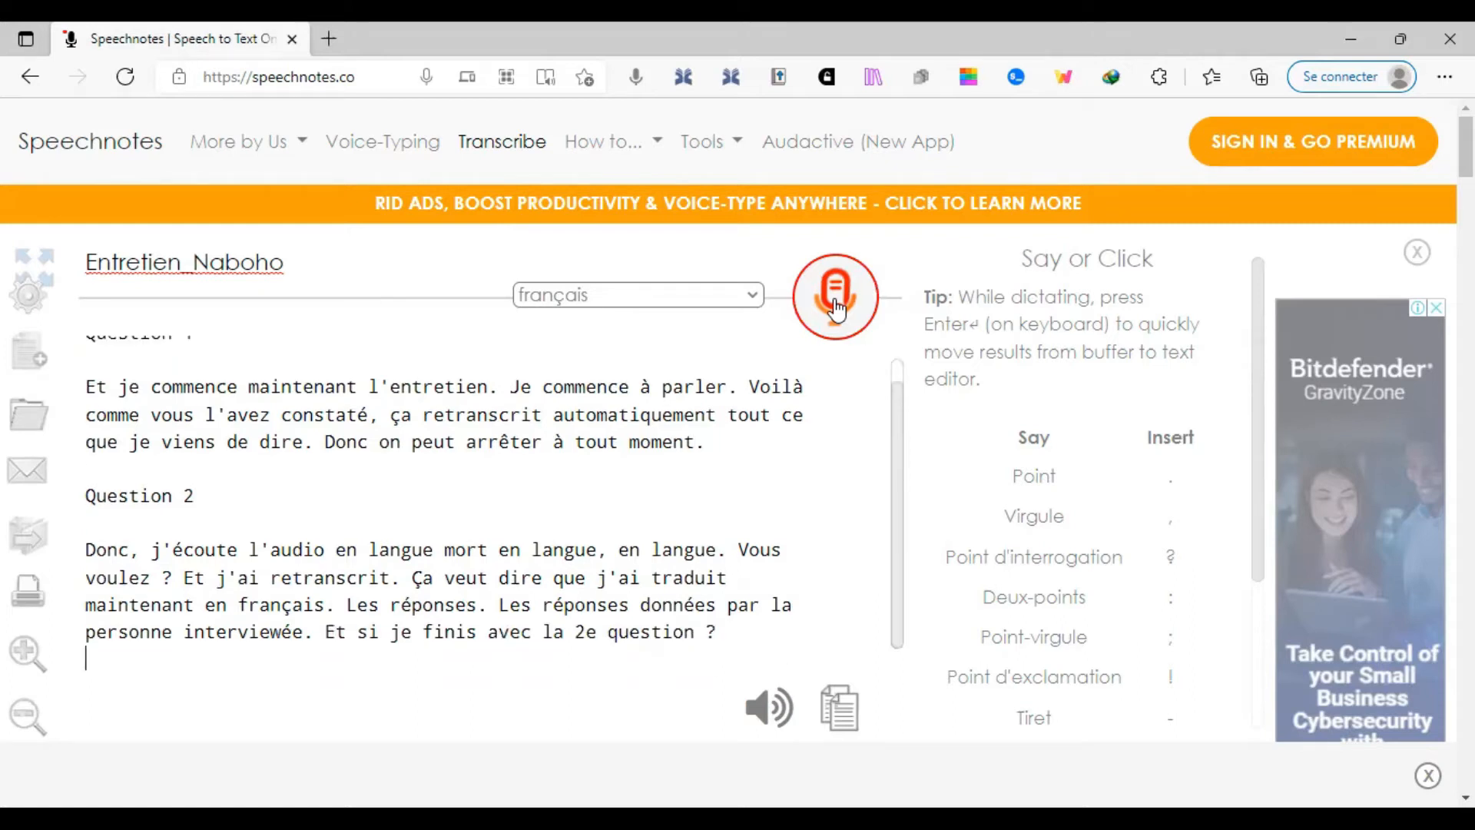
text(Q)
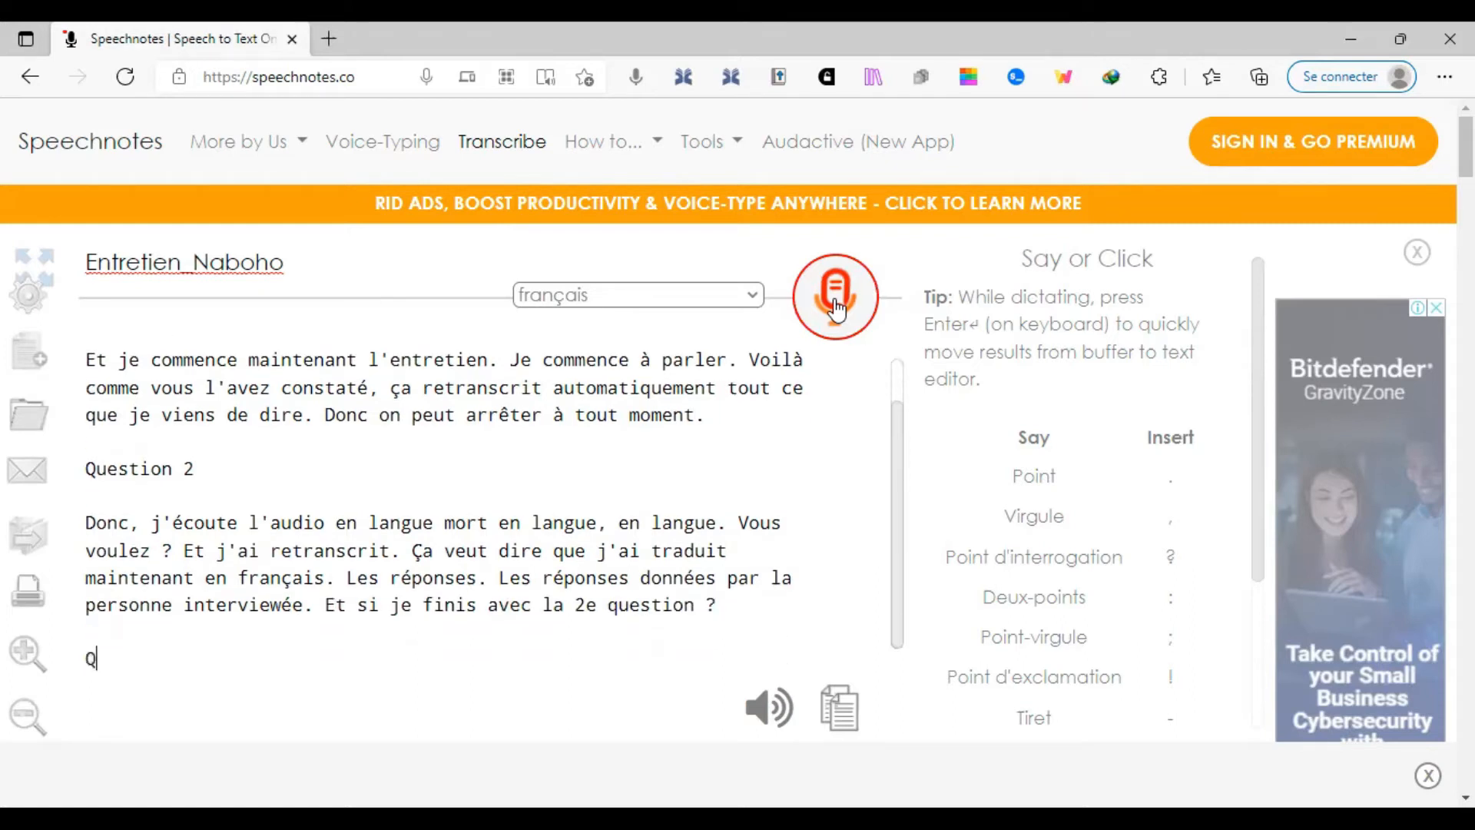
text(uestion 3)
key(Return)
key(Return)
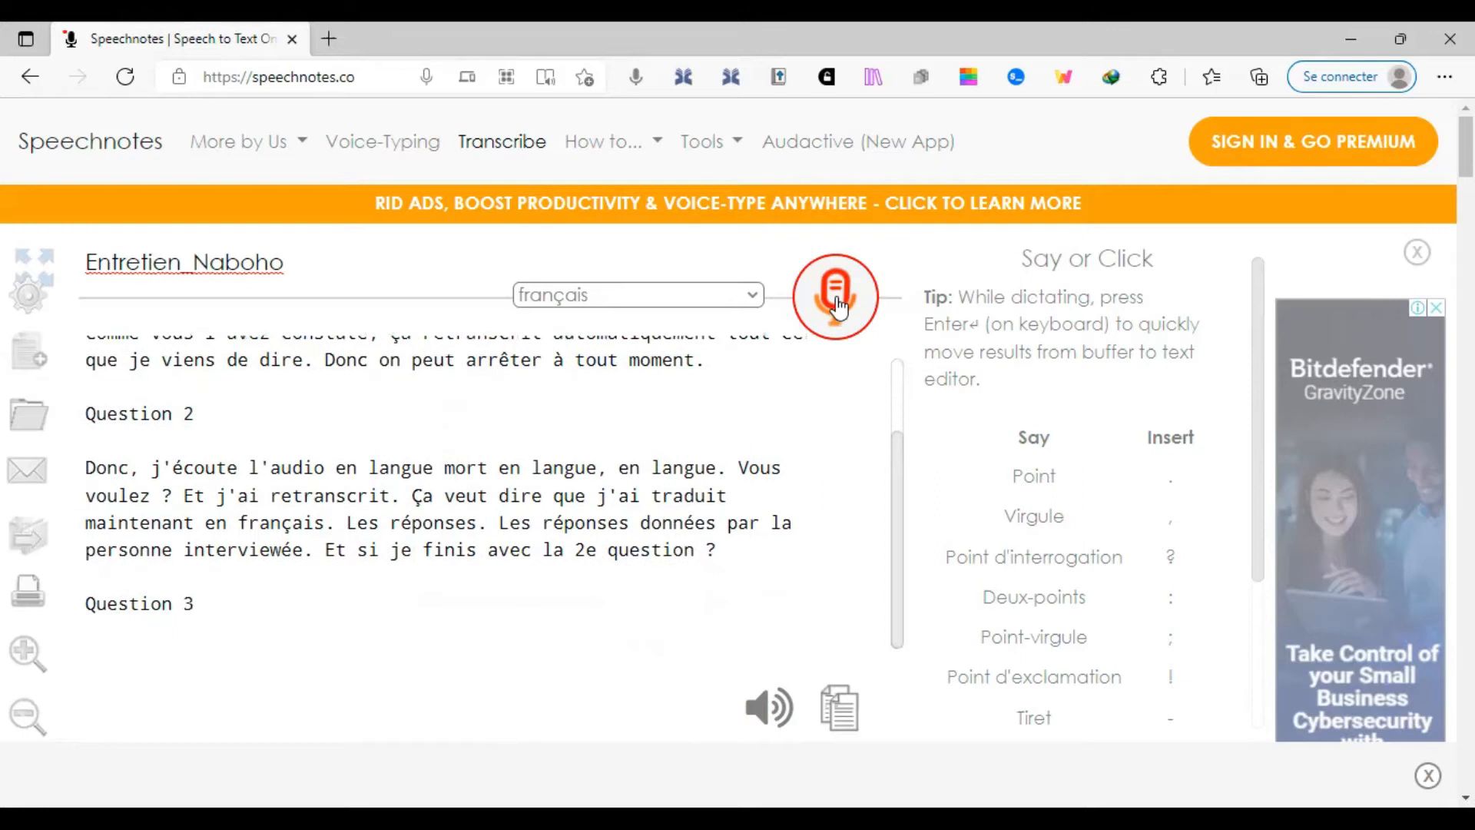
click(836, 299)
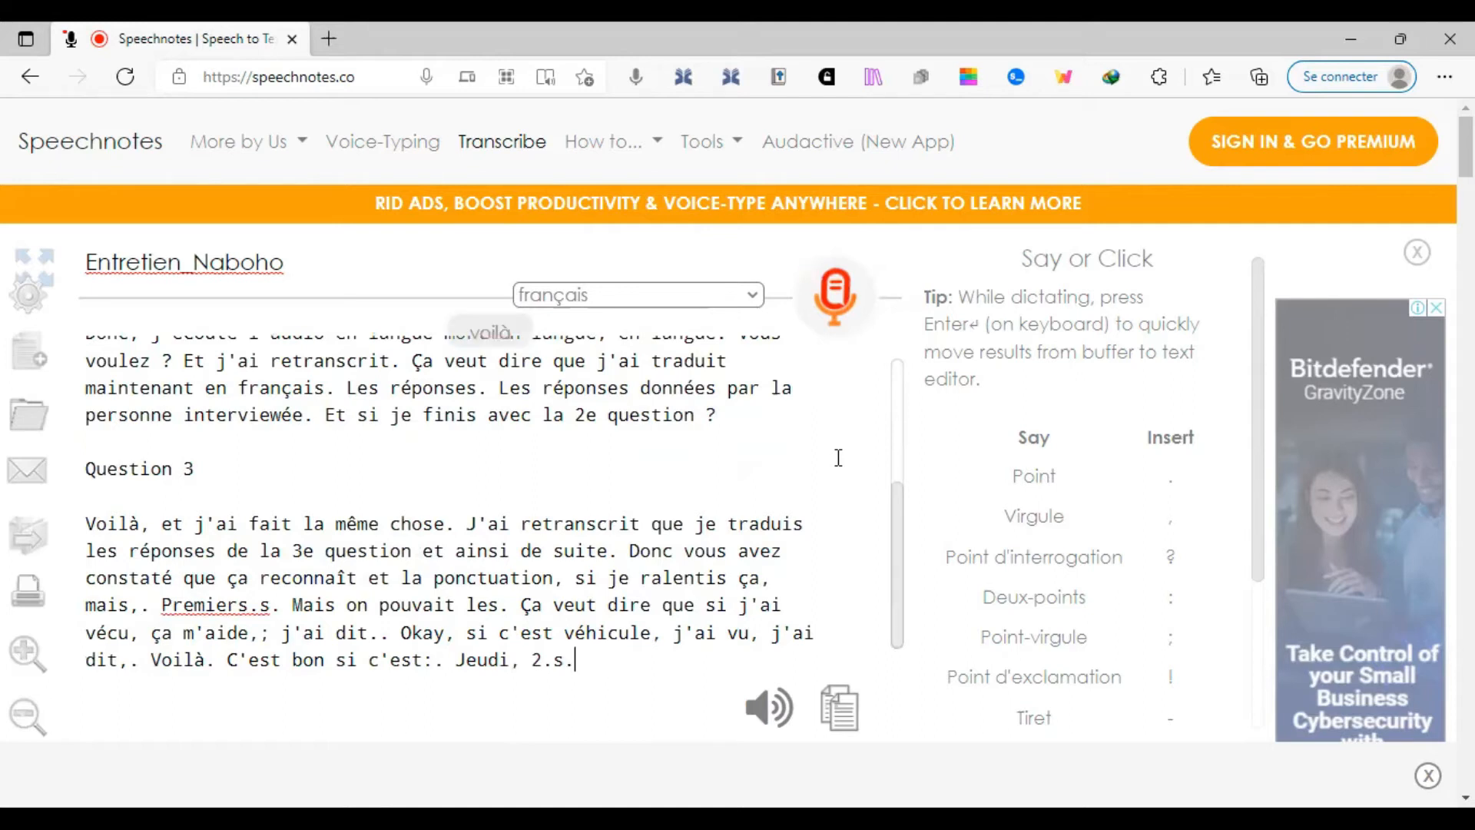
click(836, 327)
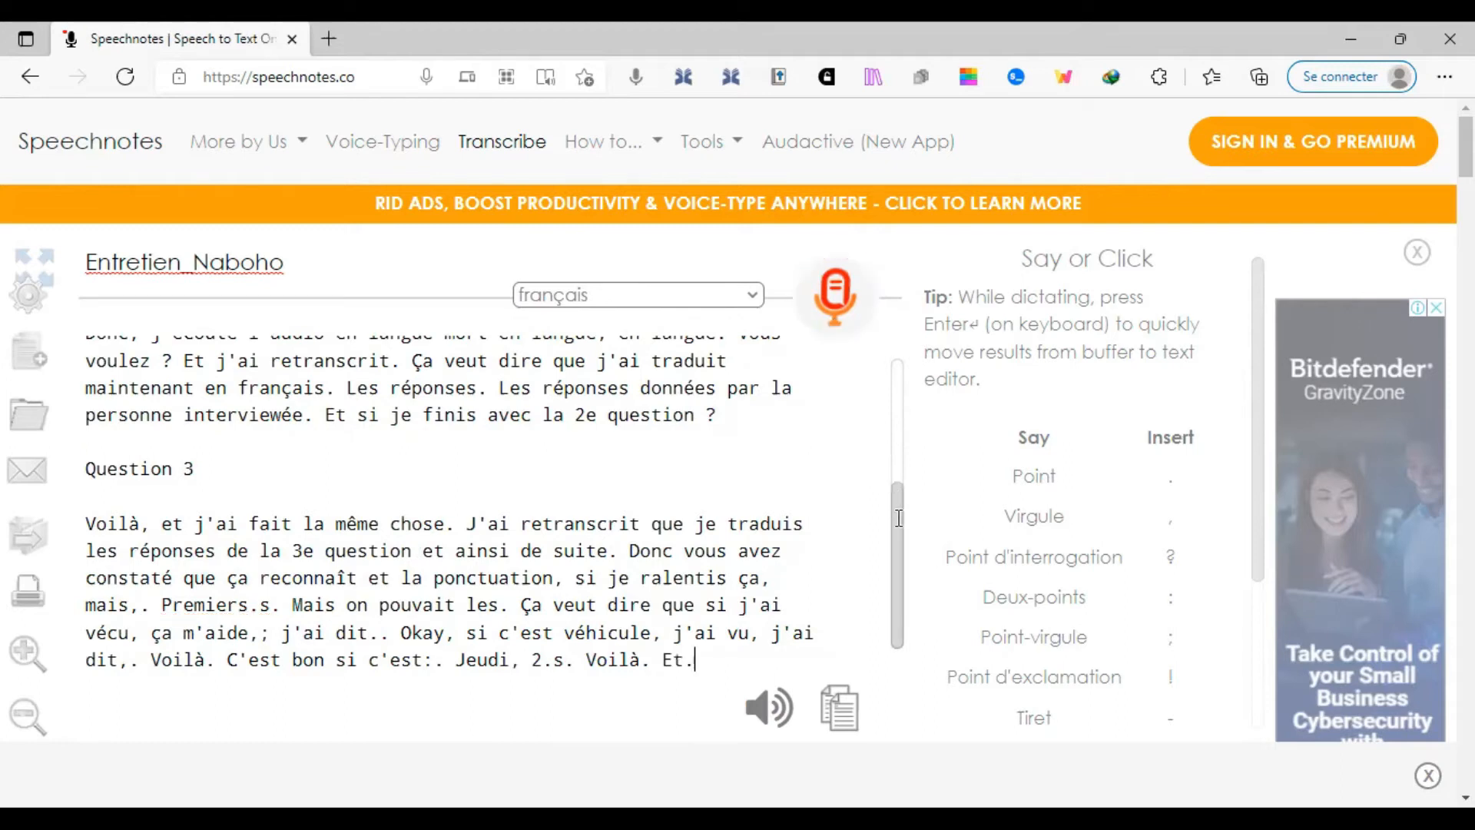
- Export the finished transcript as a Word document (.doc) and open the downloaded file
mouse_move(899, 518)
mouse_down()
mouse_move(901, 371)
mouse_move(899, 494)
mouse_up()
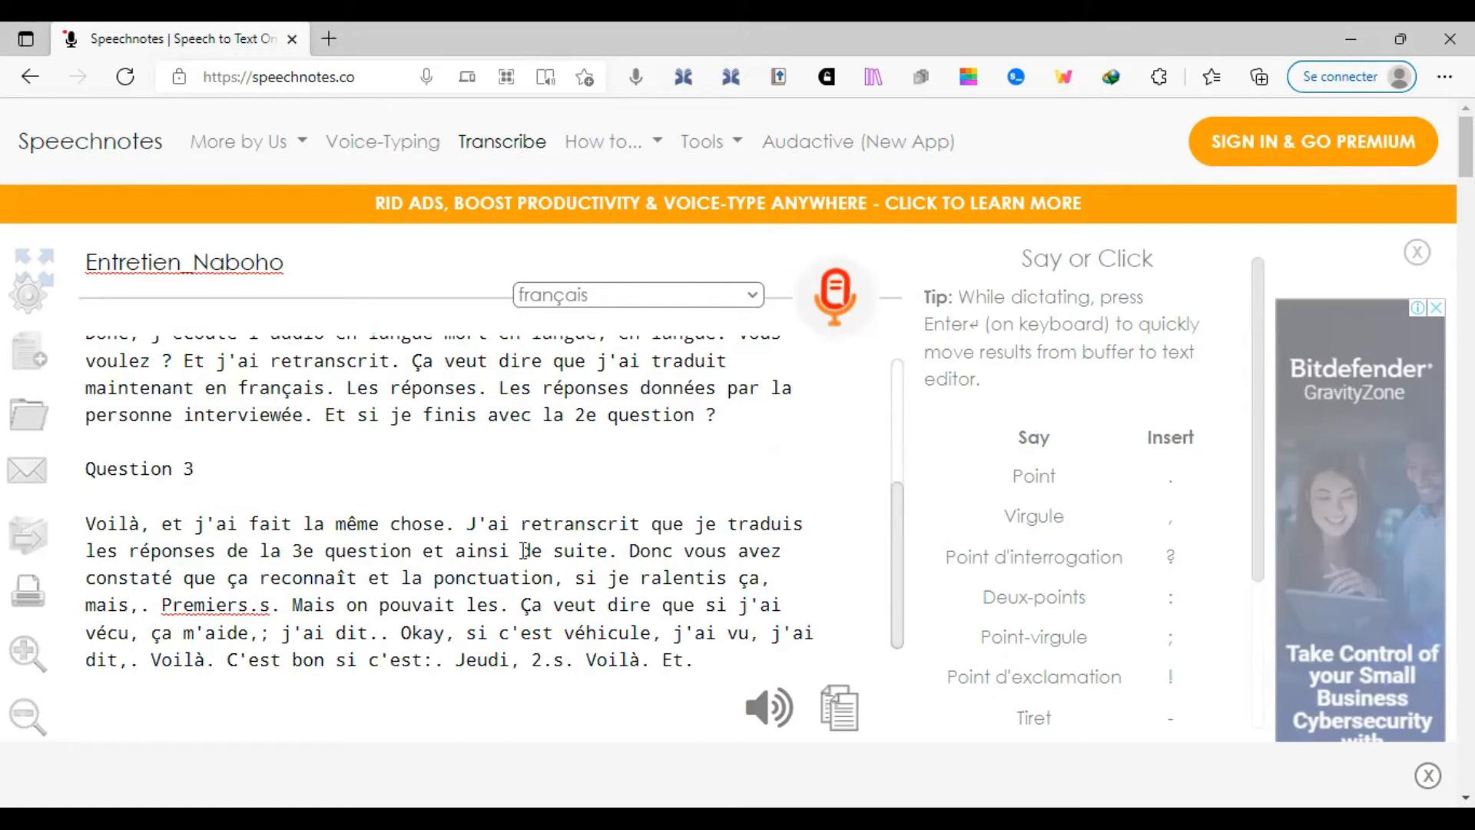
mouse_move(42, 538)
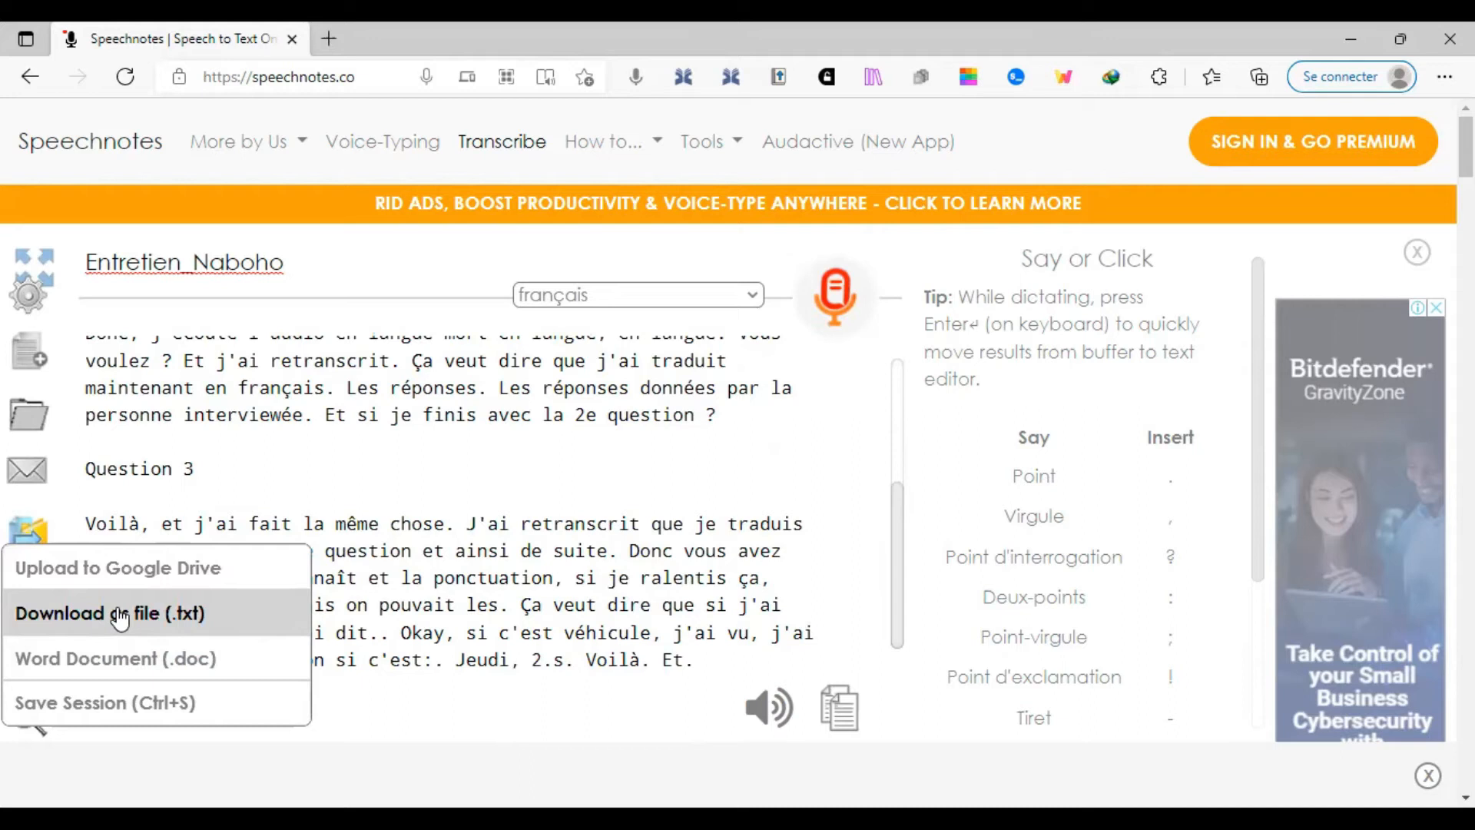
click(101, 663)
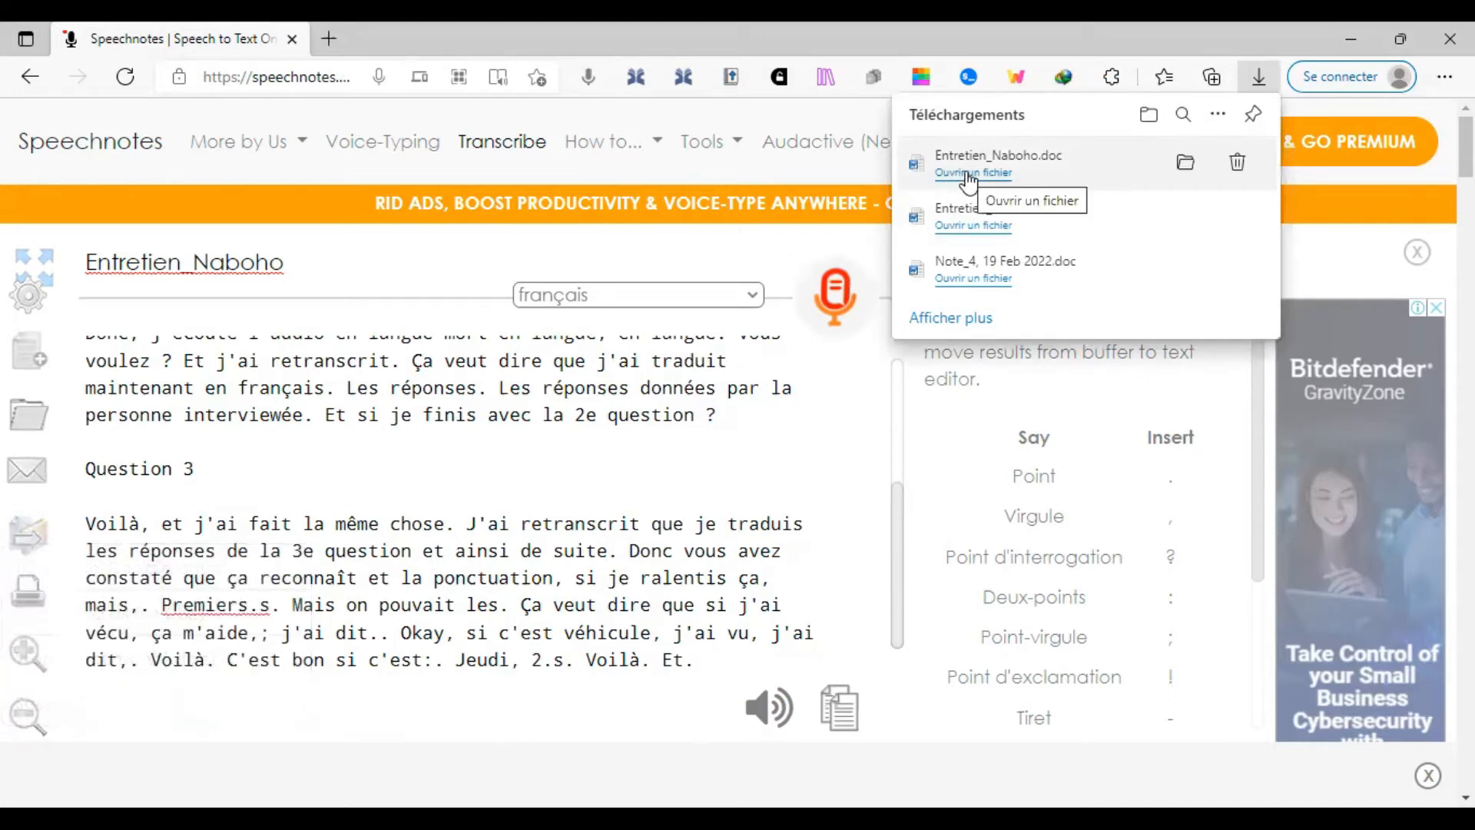
click(967, 174)
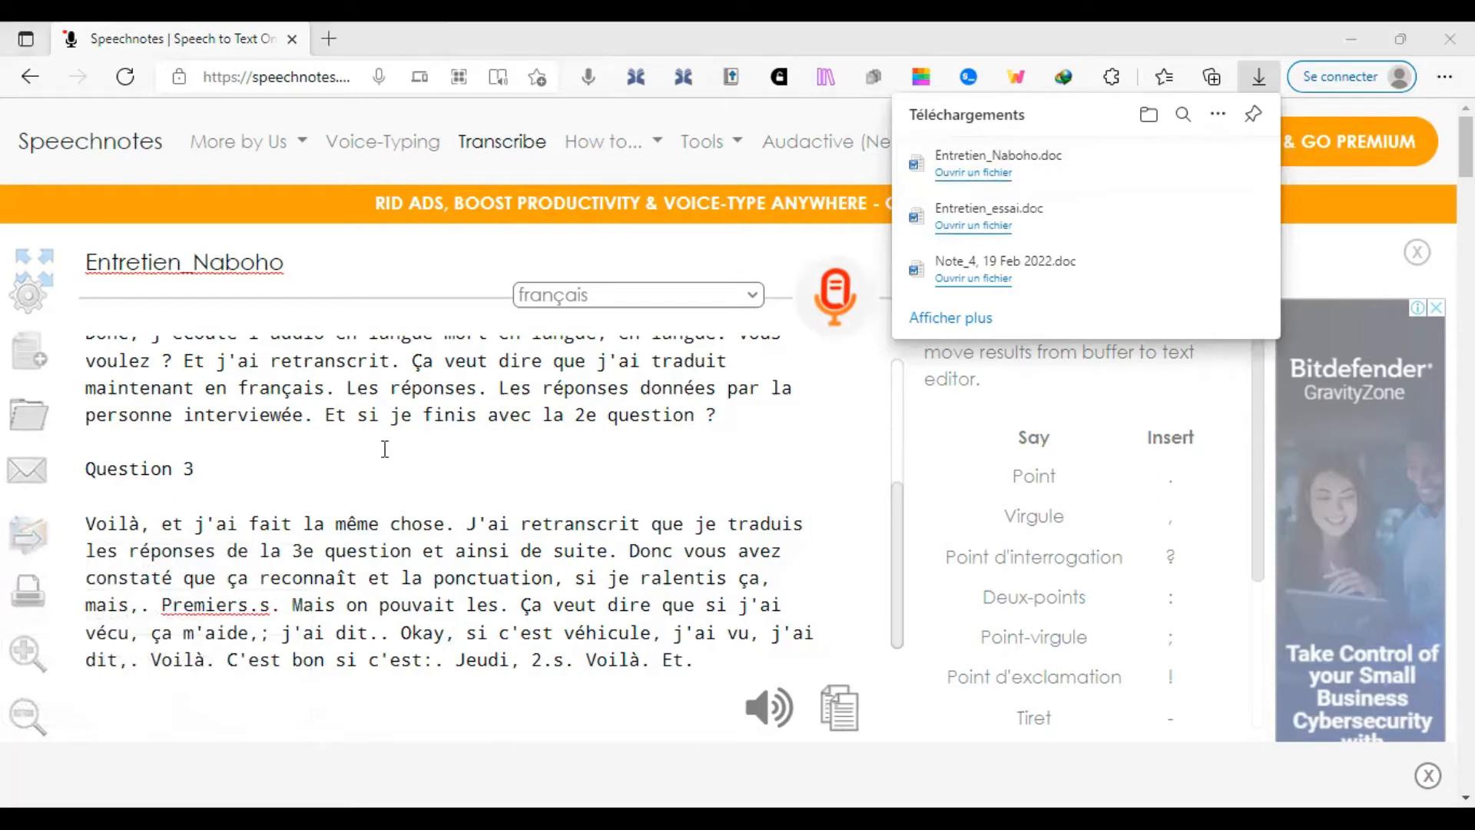
click(385, 449)
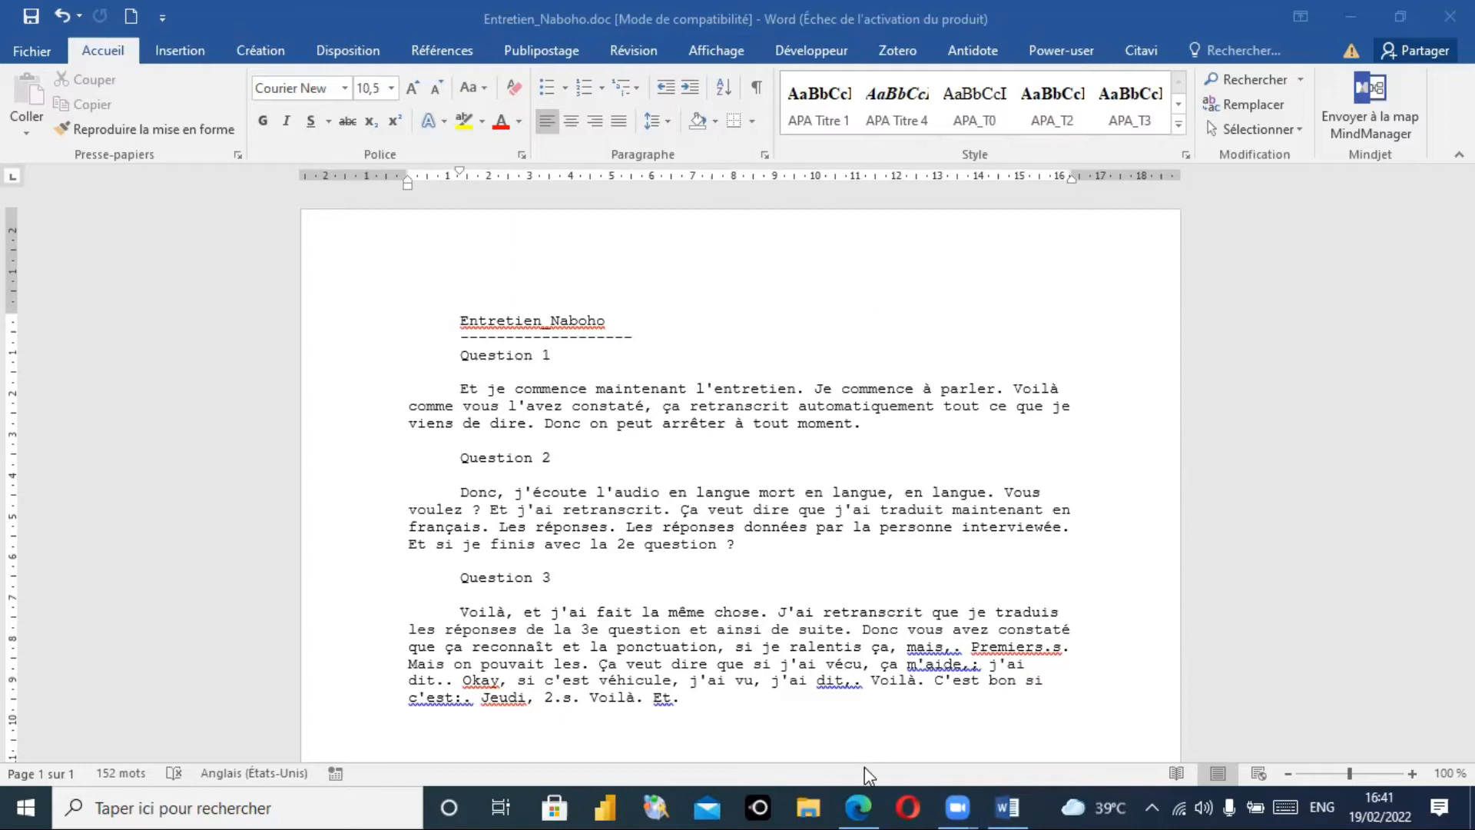
- Return to Speechnotes in the browser and create a new note titled "Focus Group_Femmes"
mouse_move(860, 798)
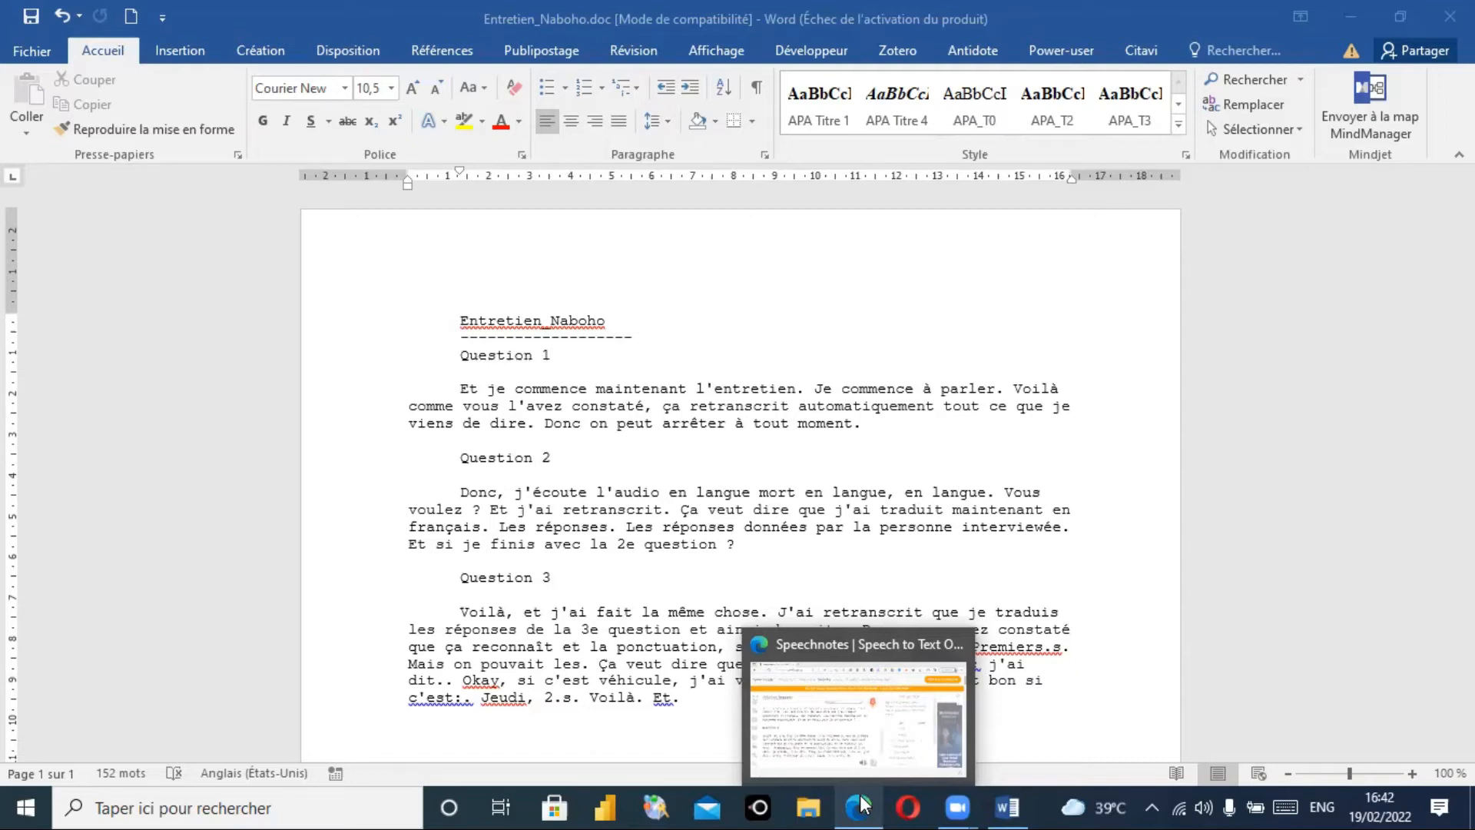
click(859, 794)
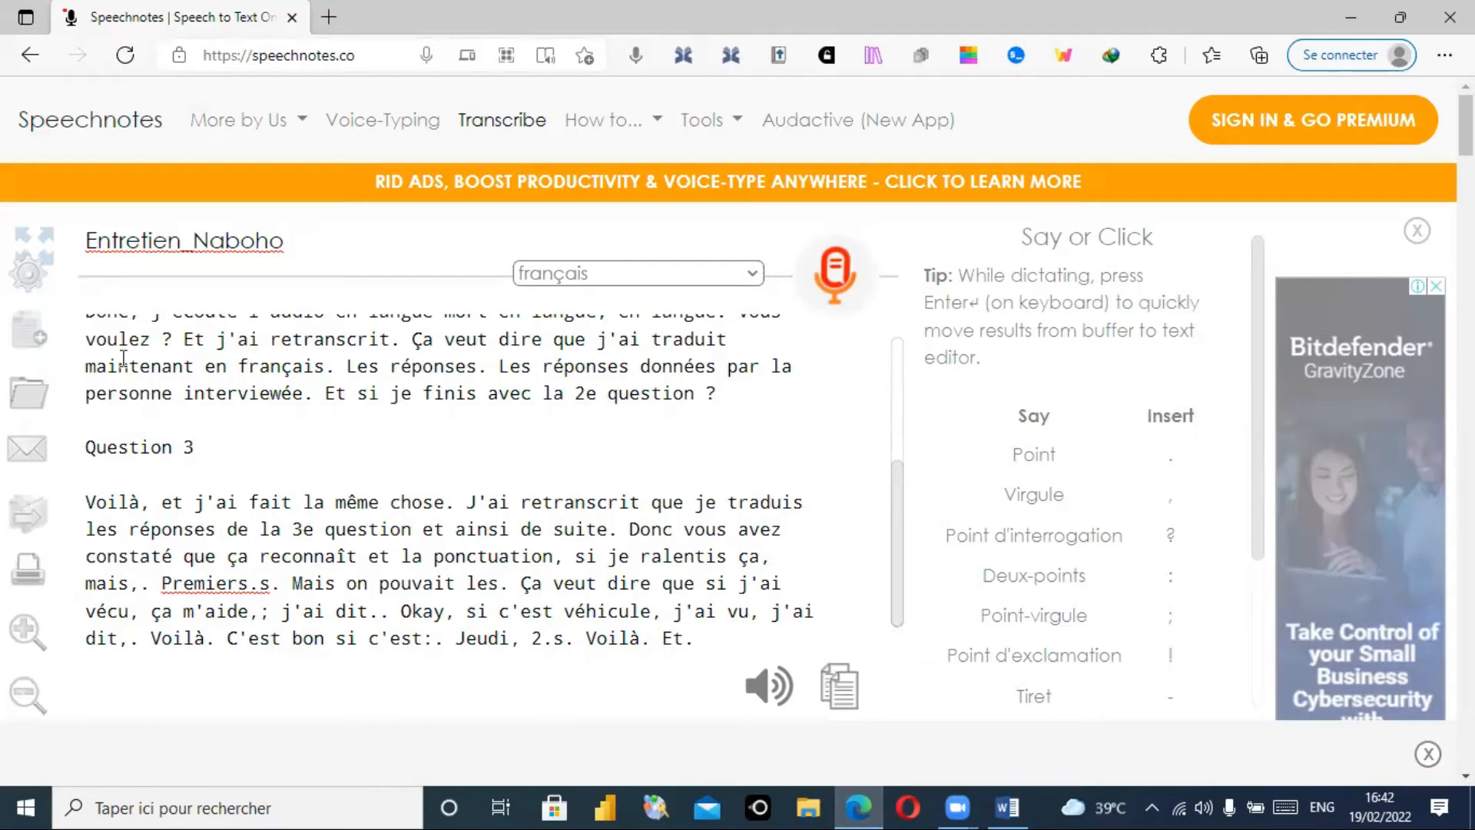
click(34, 335)
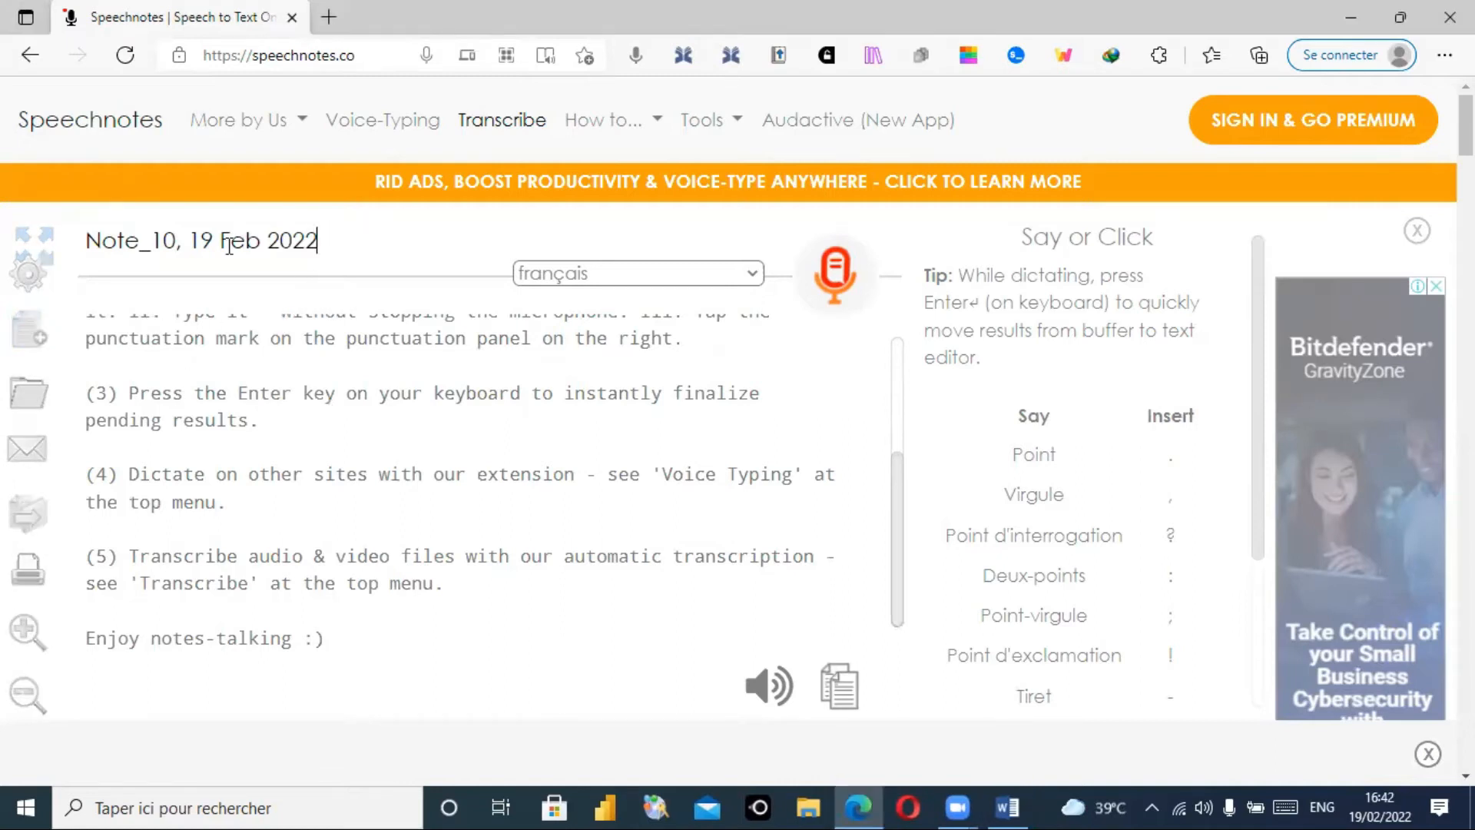
drag(321, 240, 79, 252)
text(Focus Group_Femmes)
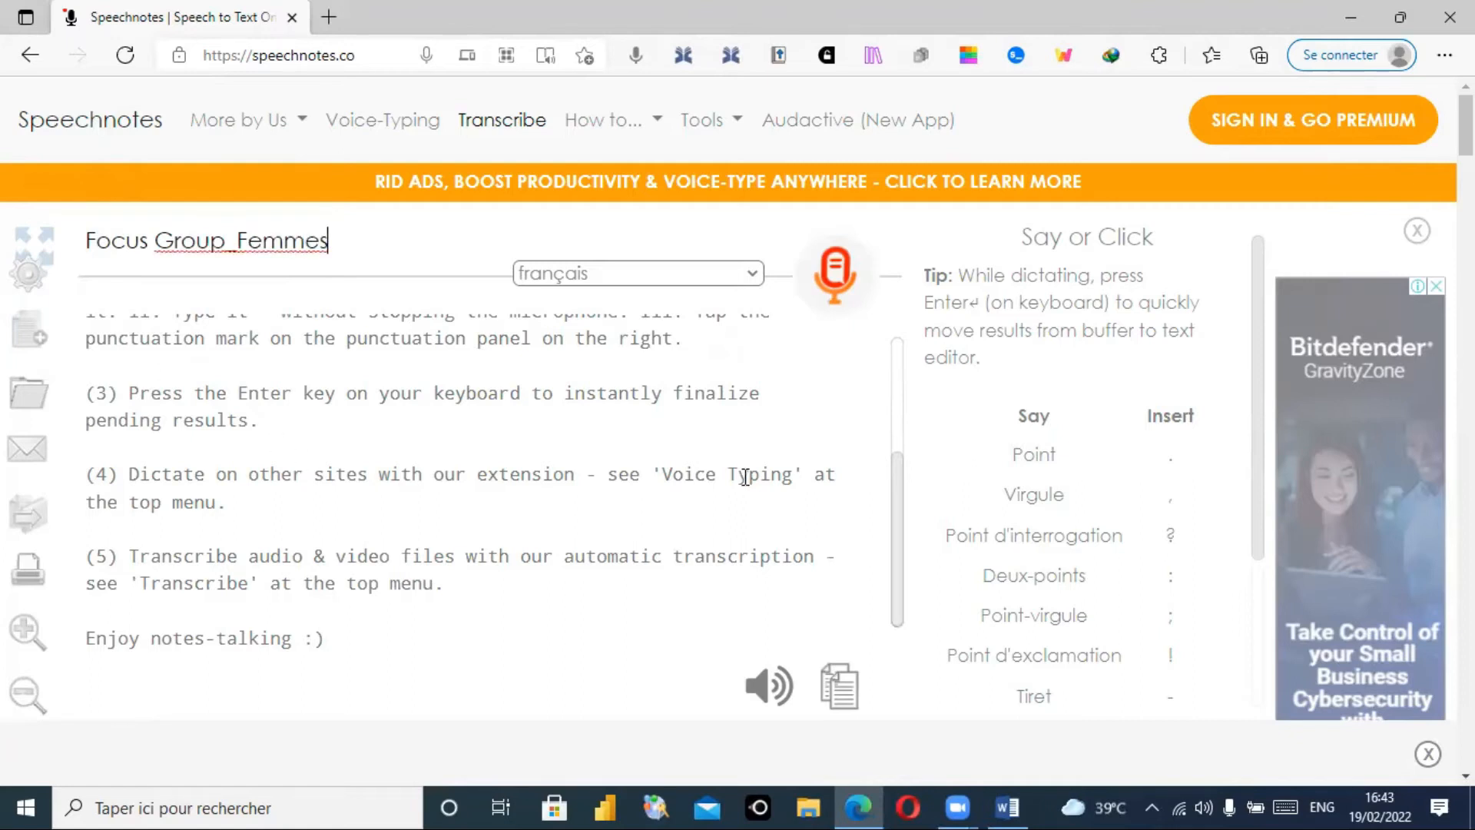
- Start the note with the heading "Q1" and the label "Femme1:", then dictate the first woman's answer in French and stop the dictation
drag(896, 500, 897, 362)
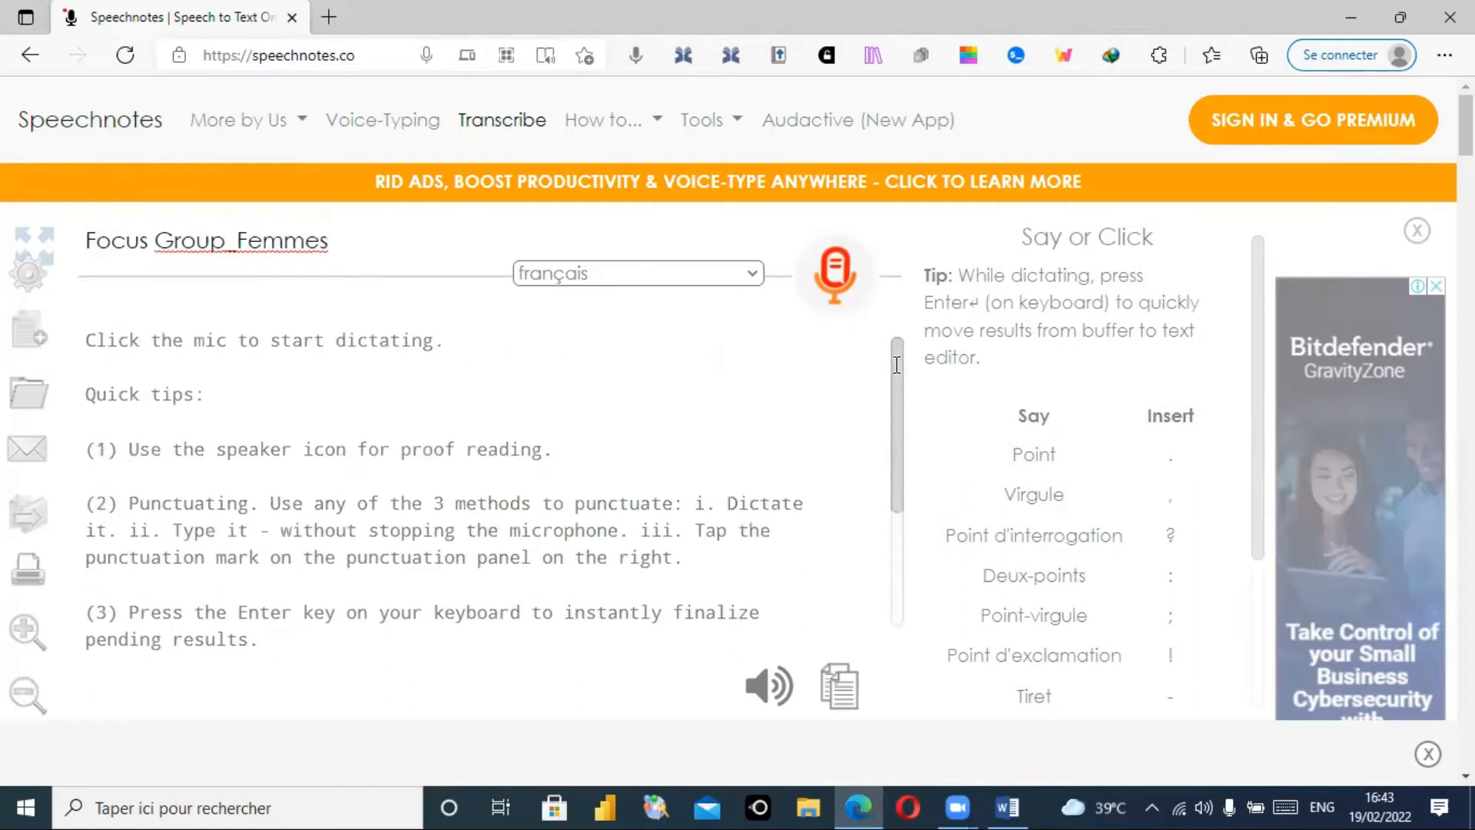
click(86, 341)
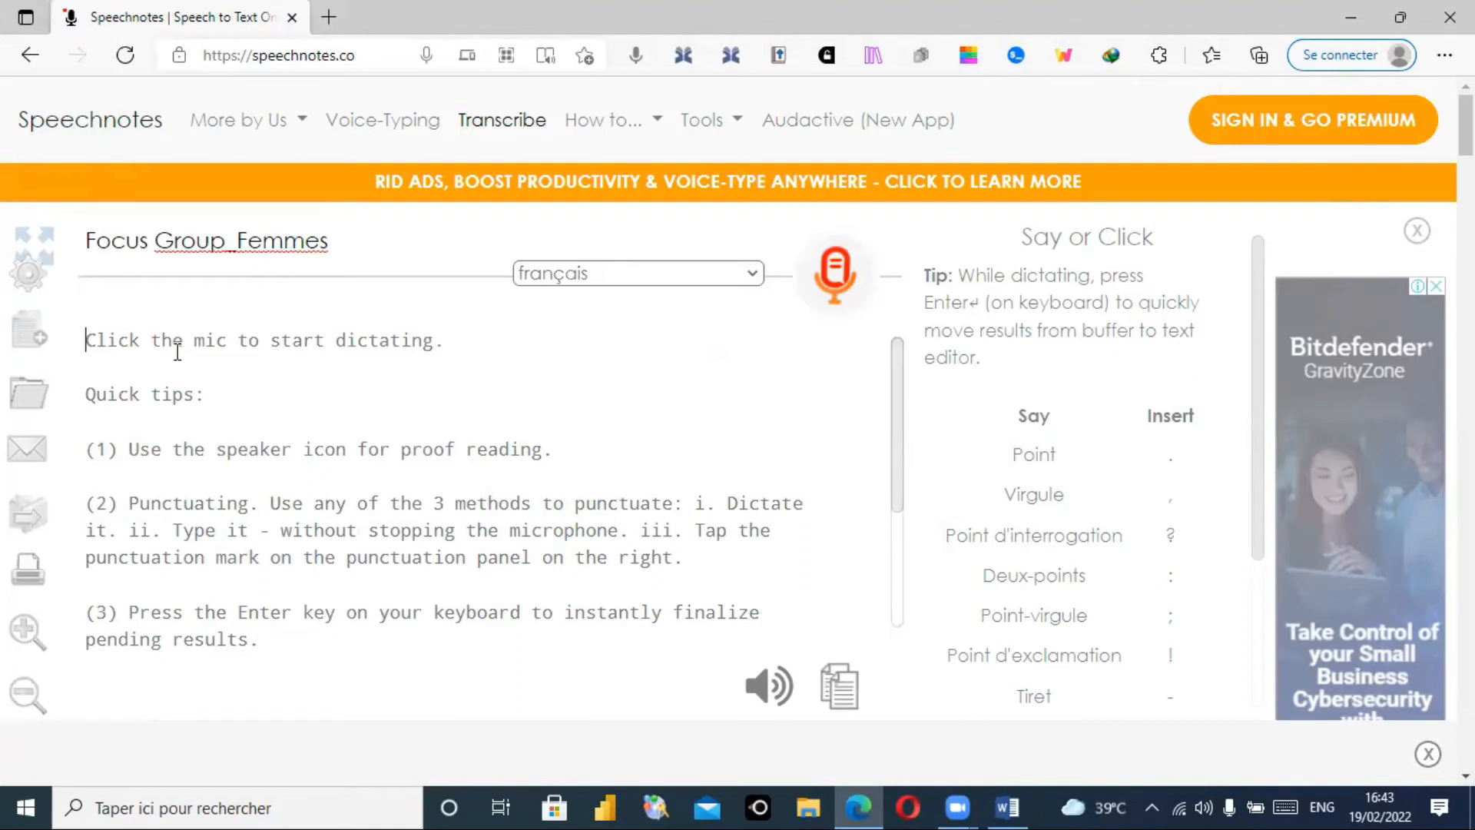
text(D)
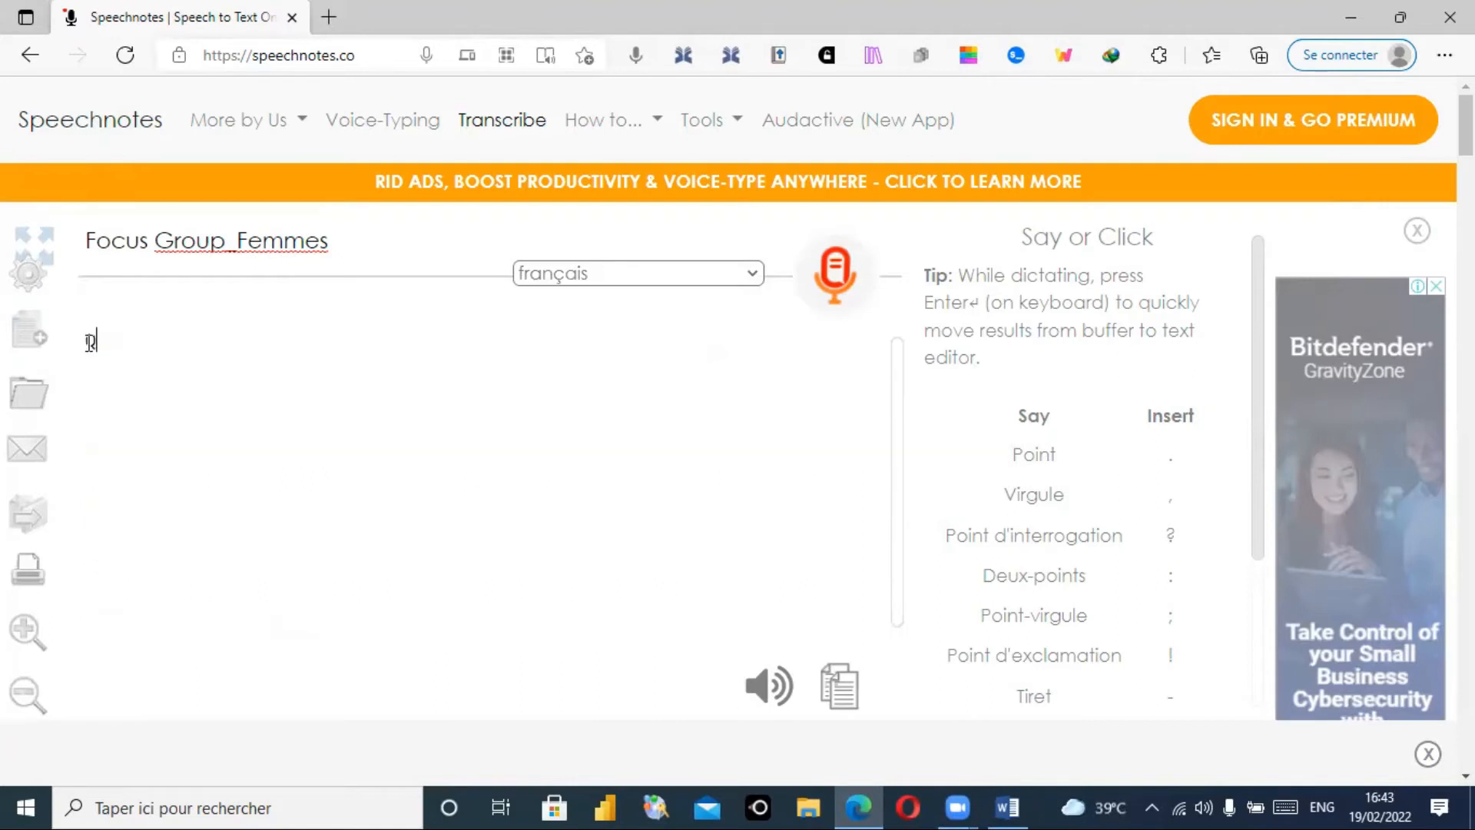
text(1)
key(Return)
text(Femme1 :)
click(833, 277)
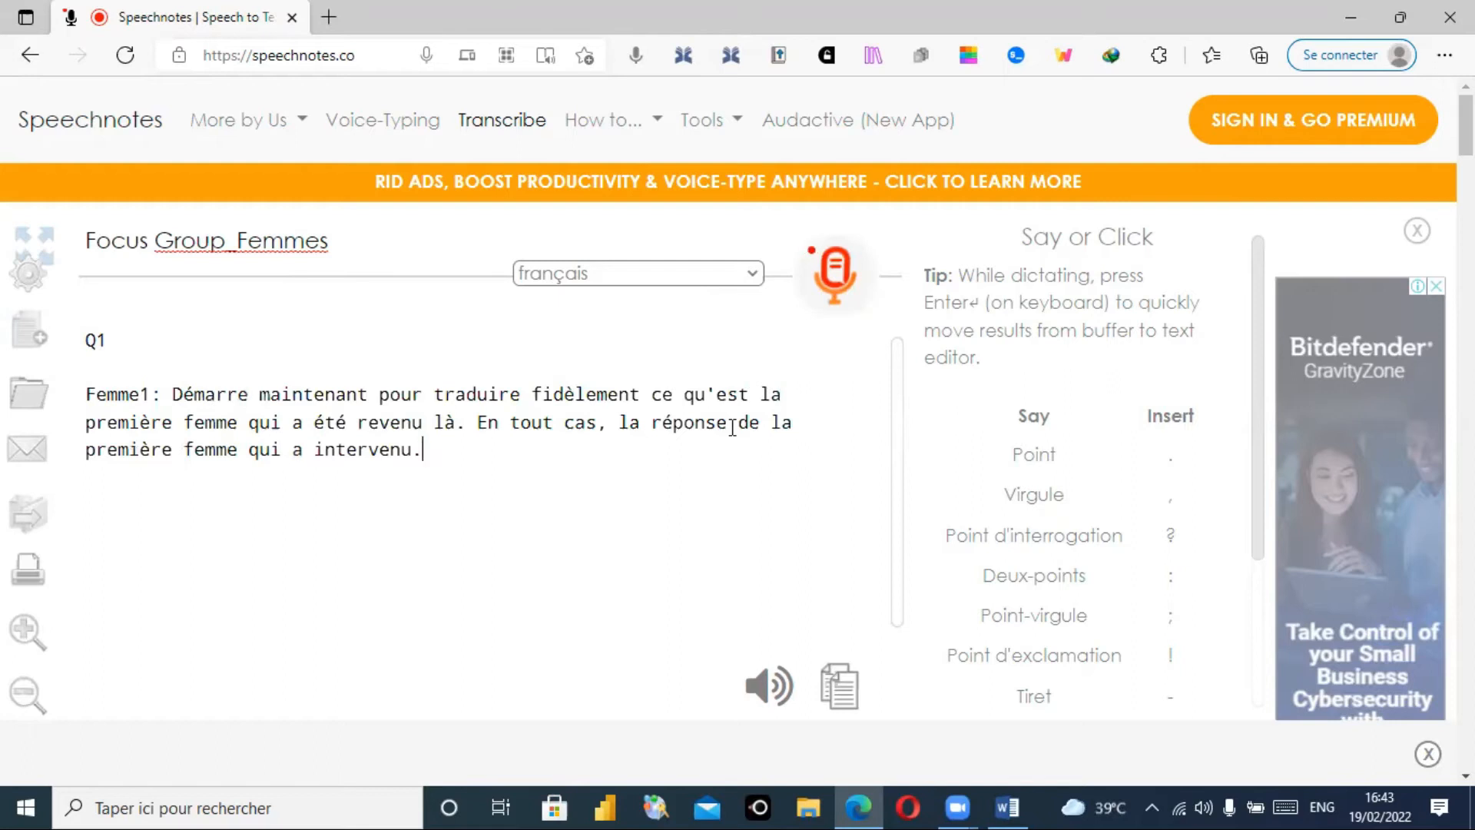
click(837, 296)
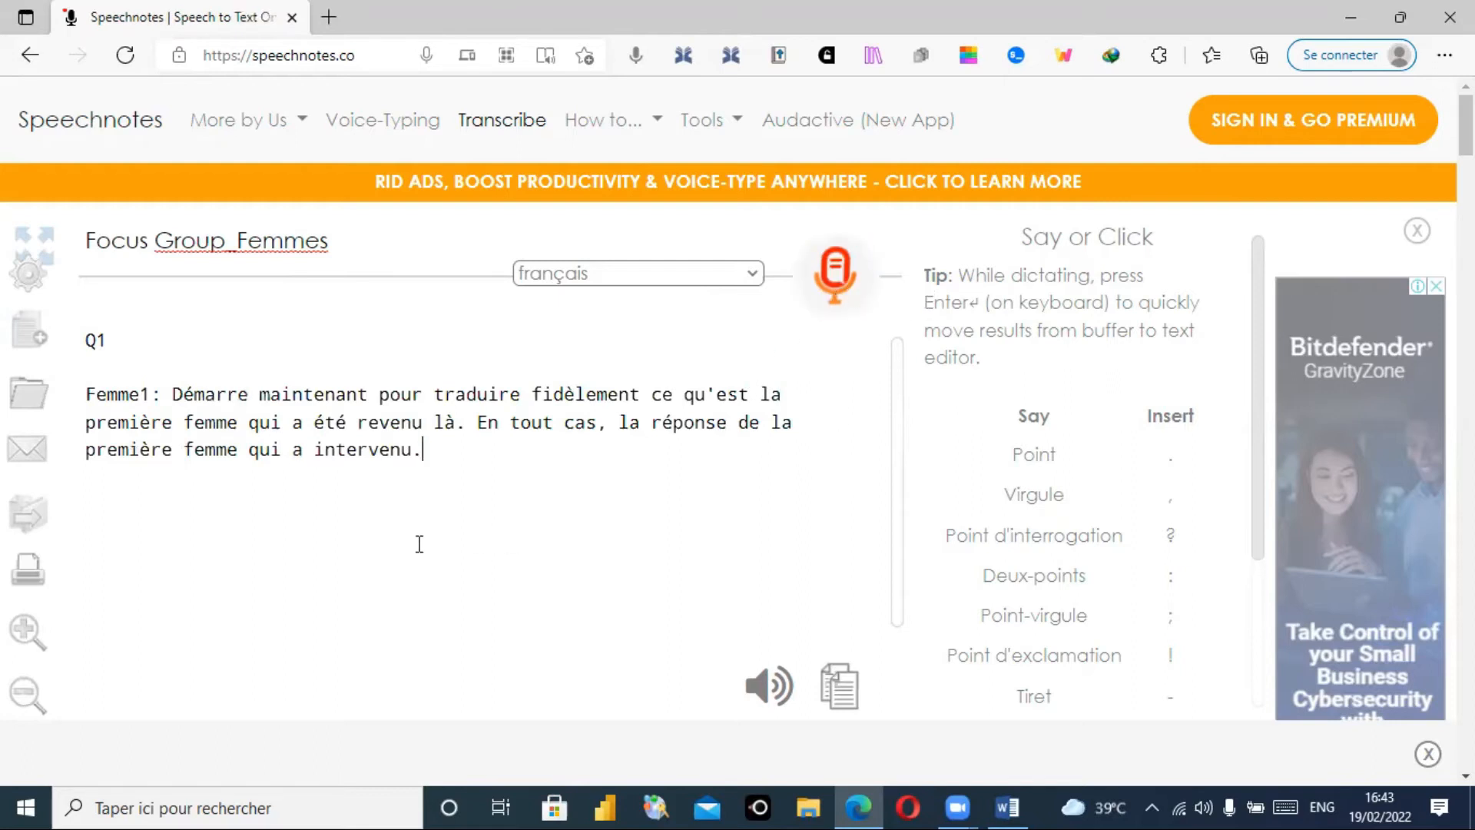
- Add the speaker label "Femme 2:" below the first answer, dictate the second woman's answer to Q1, and stop the dictation
key(Return)
key(Return)
text(Femme 2:)
click(834, 290)
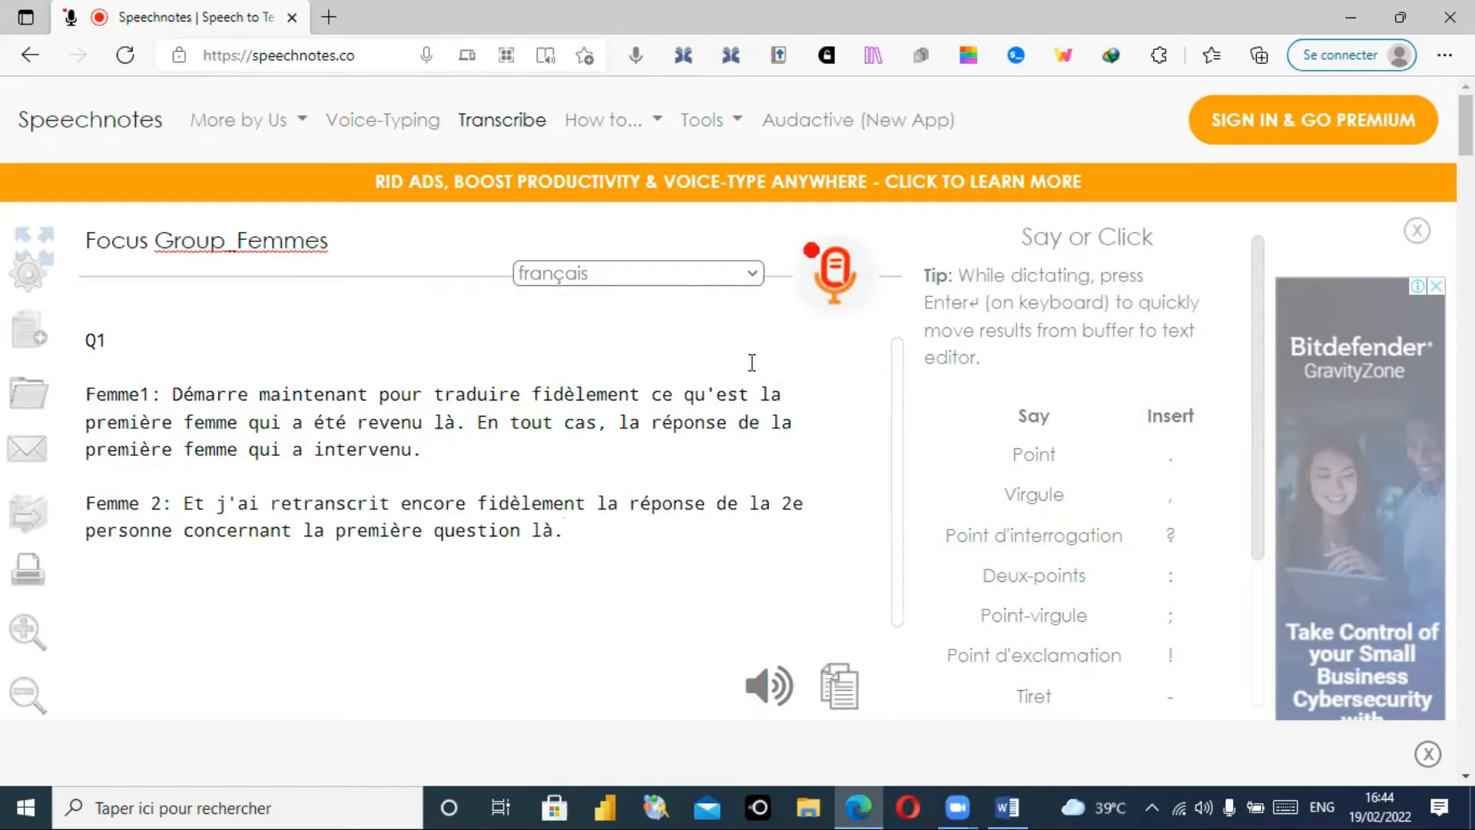
click(840, 276)
- Add the heading "Q2" below the Q1 answers, followed by the speaker labels "Femme 1:" and "Femme 3:" on separate lines
key(Return)
key(Return)
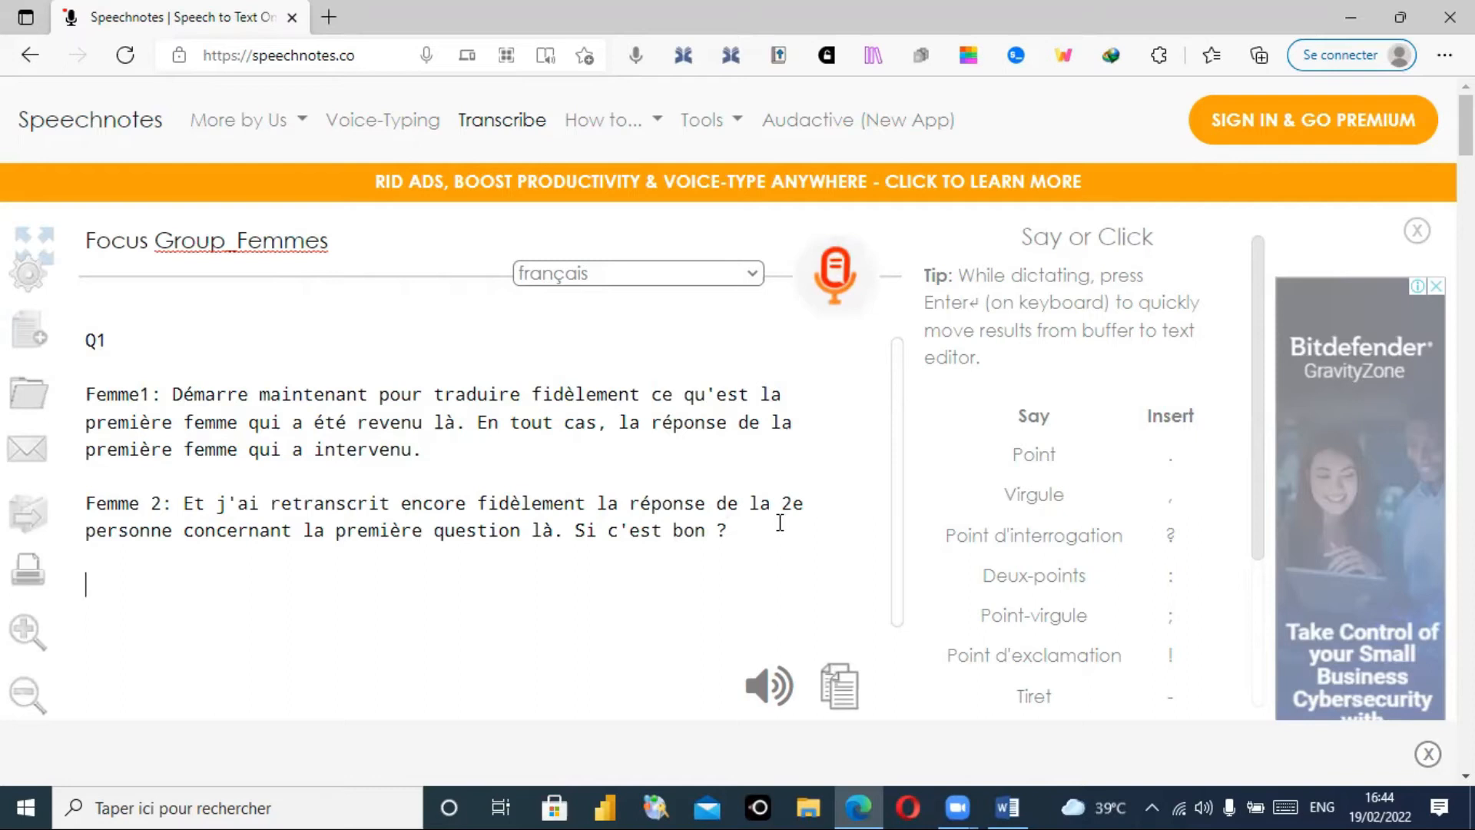
text(Q2)
key(Return)
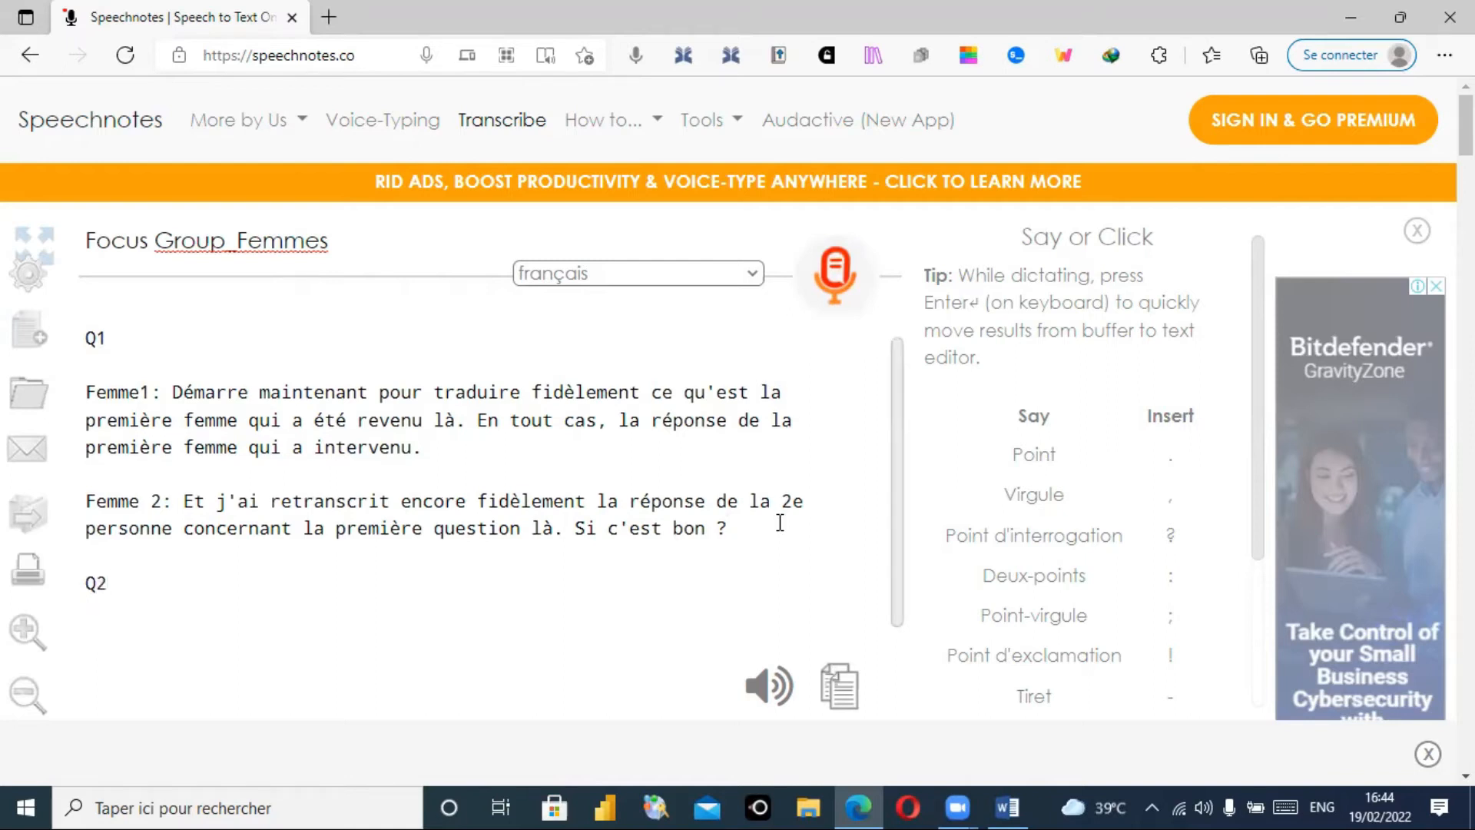
text(Femme 1)
key(Return)
text(Femme)
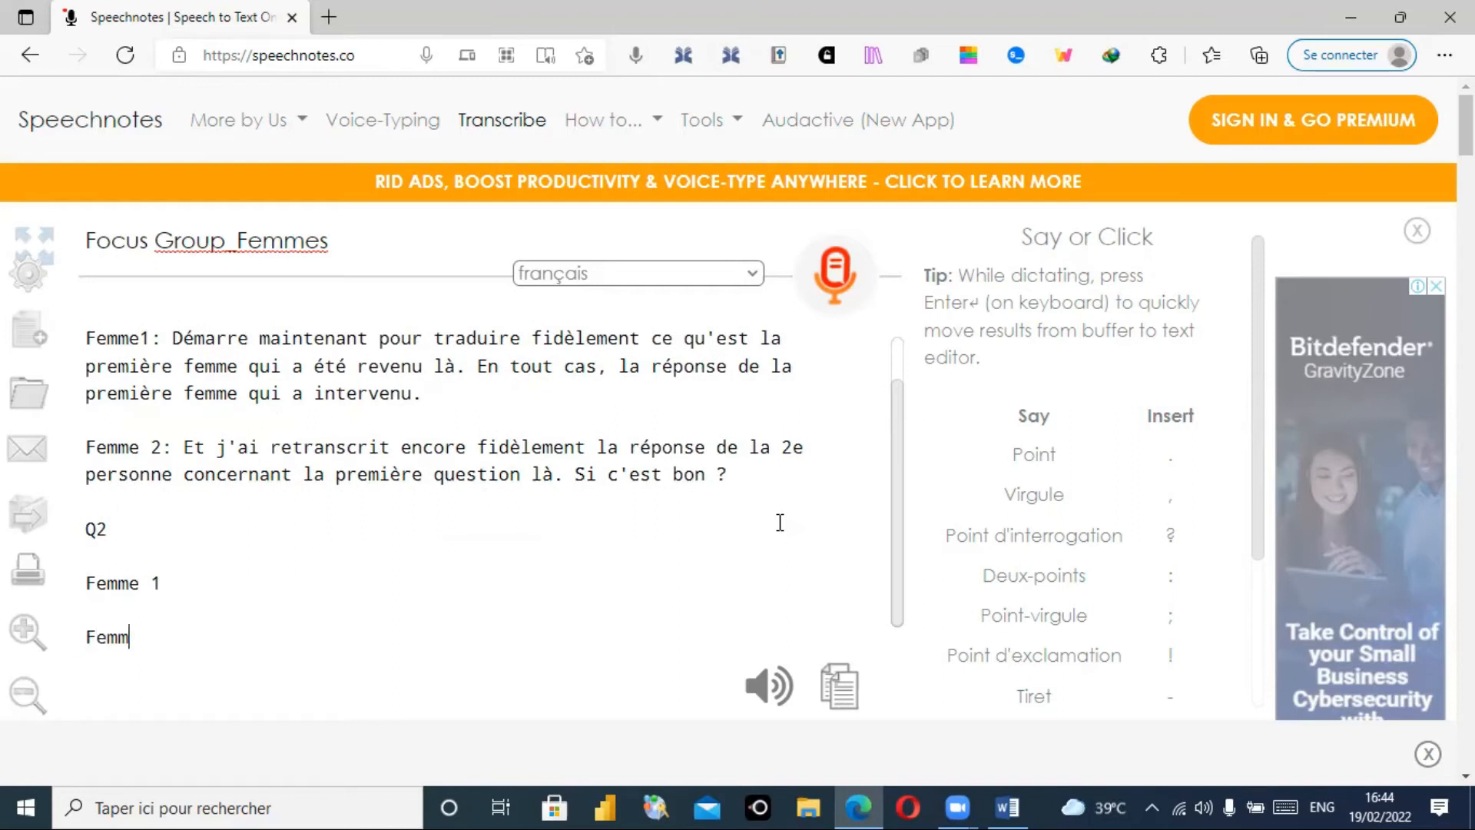
text( 3:)
text(:)
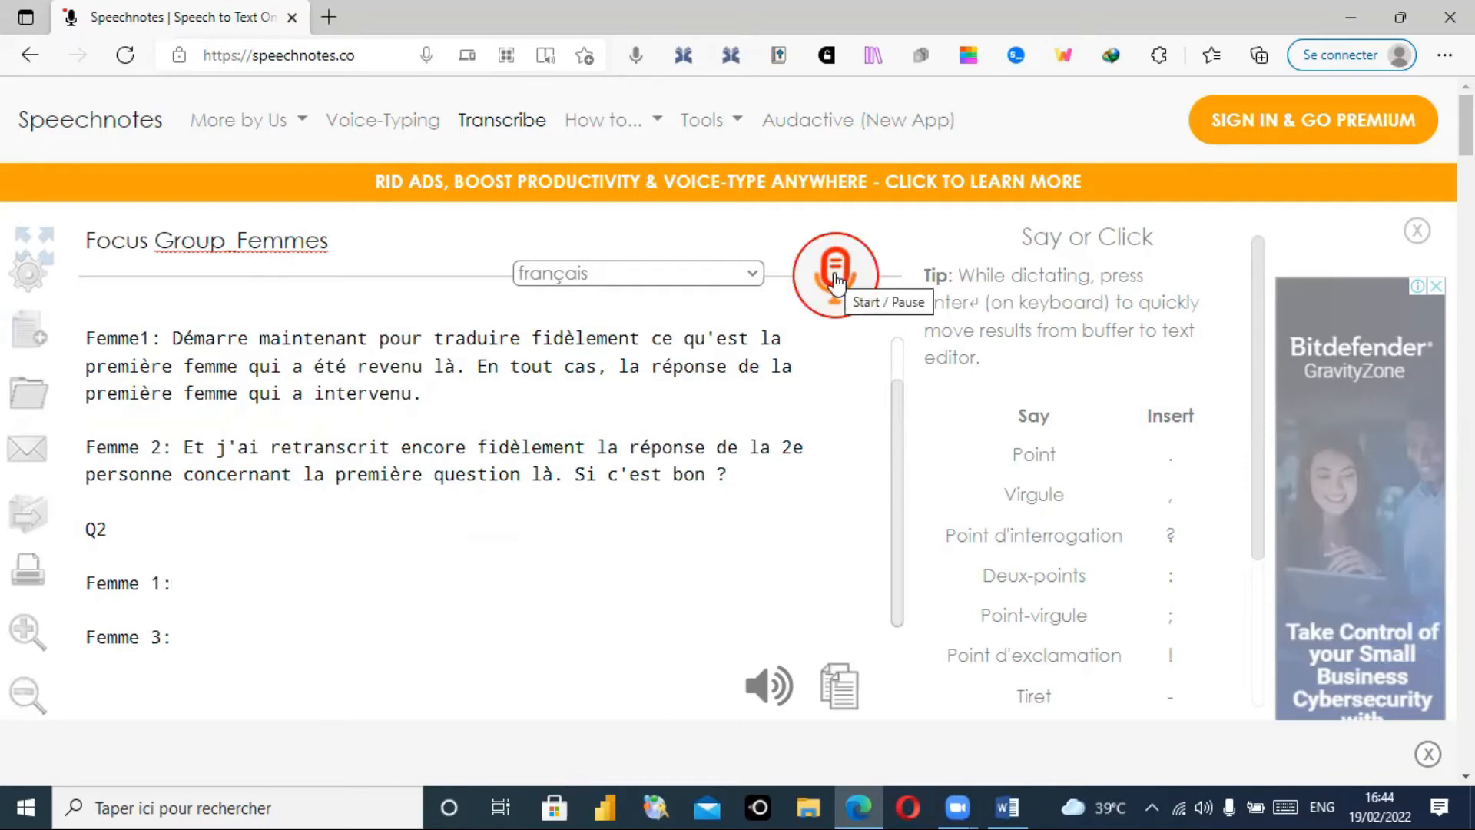
- Add the speaker labels "Femme 4:" and "Femme 2:" on separate lines at the end of the Q2 section
key(Return)
key(Return)
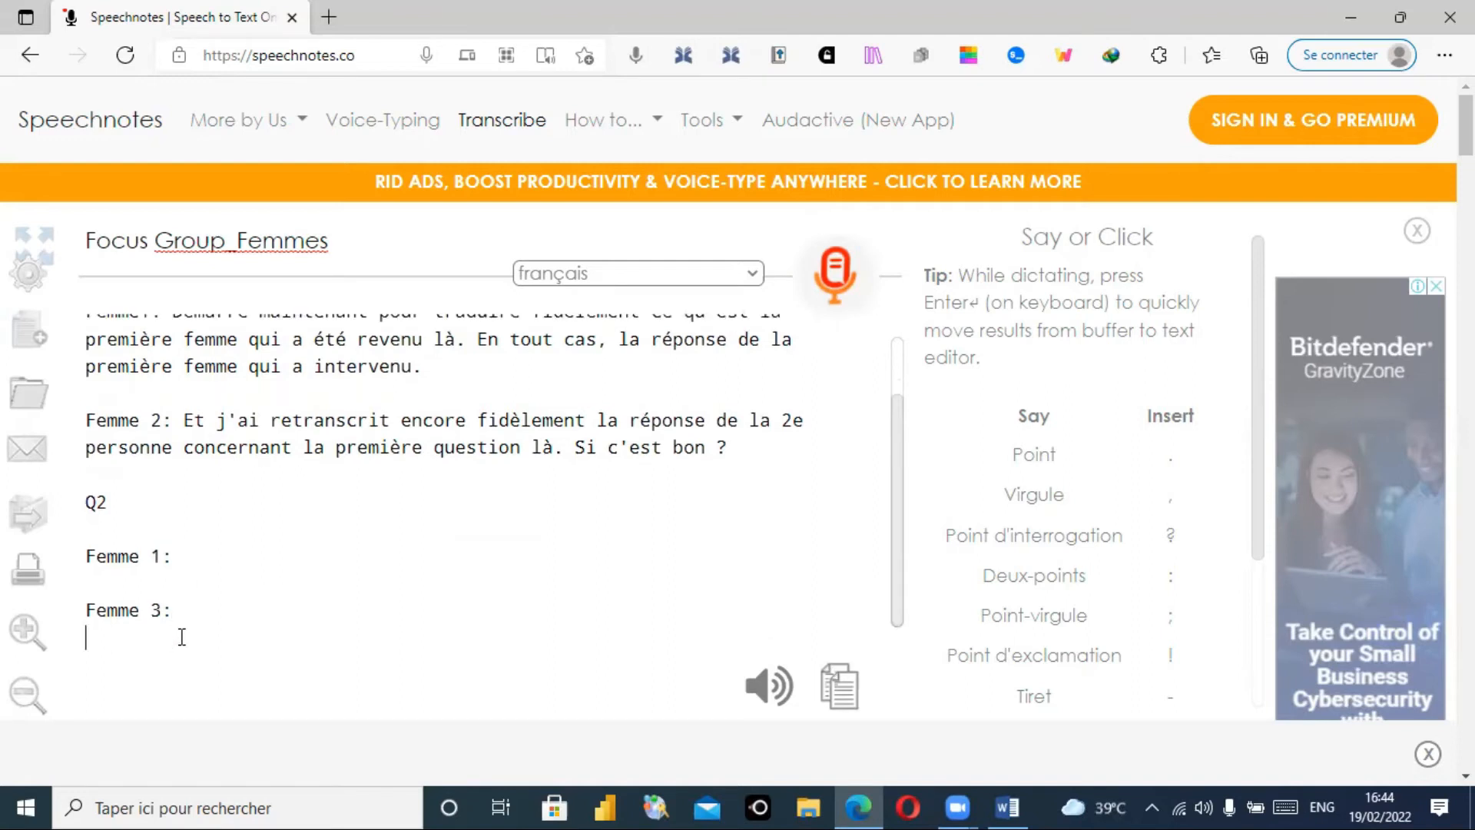
text(Femme)
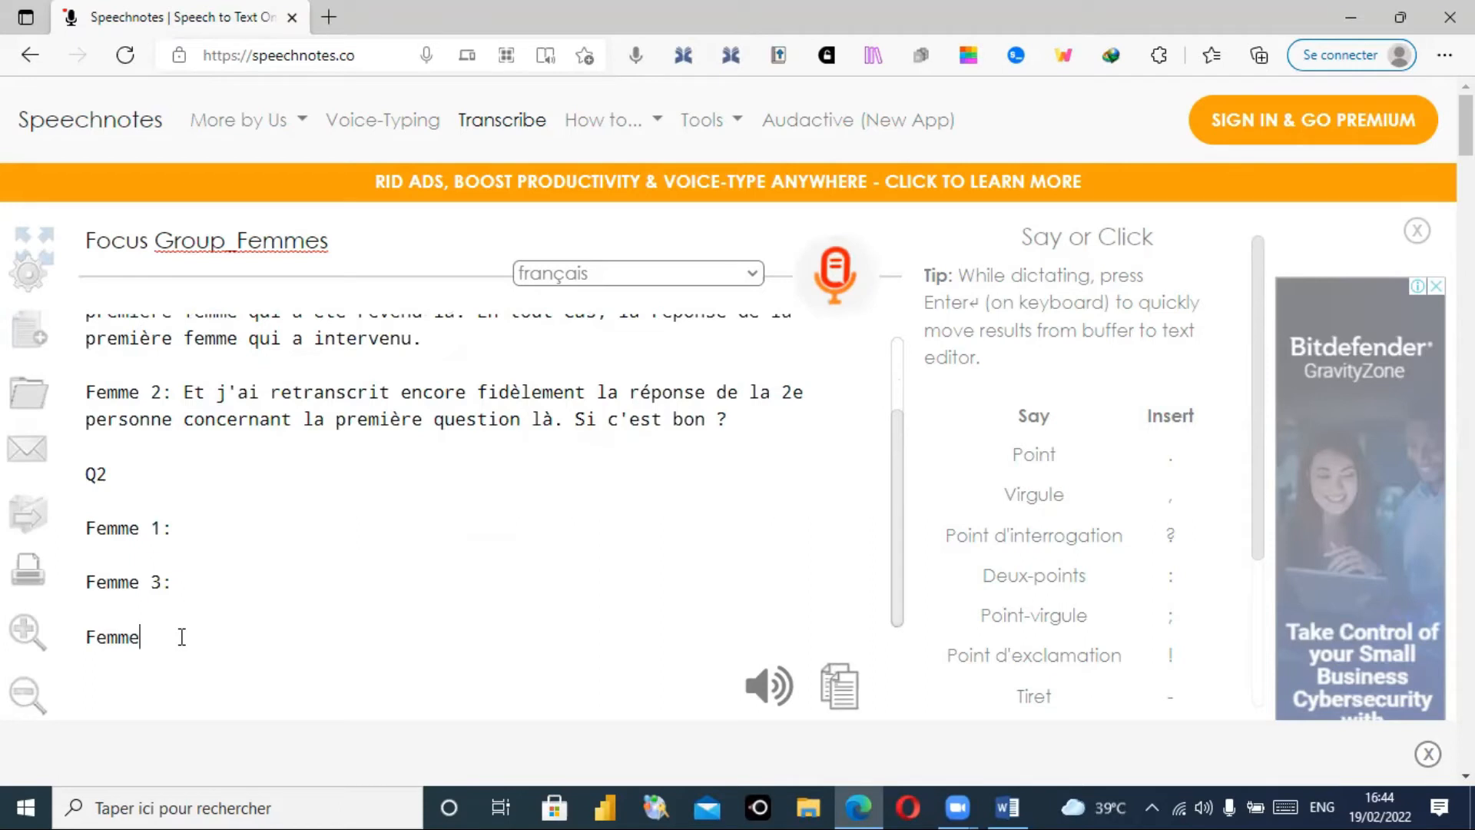
text( 4:)
key(Return)
key(Return)
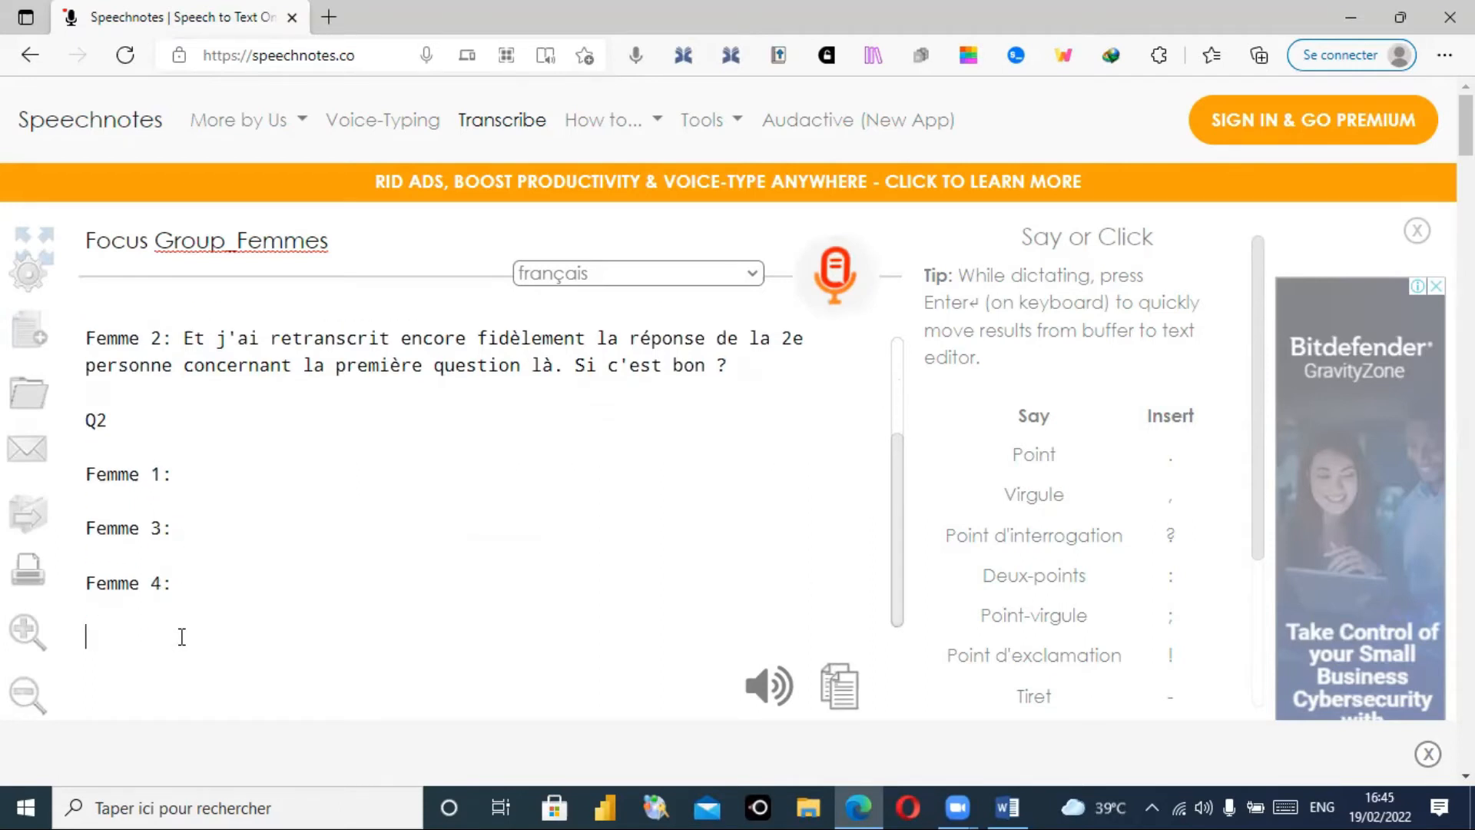
text(Femme 2:)
- Dictate the Q2 answers after the labels "Femme 1:" and "Femme 3:", stopping the dictation after each one
click(184, 478)
click(836, 281)
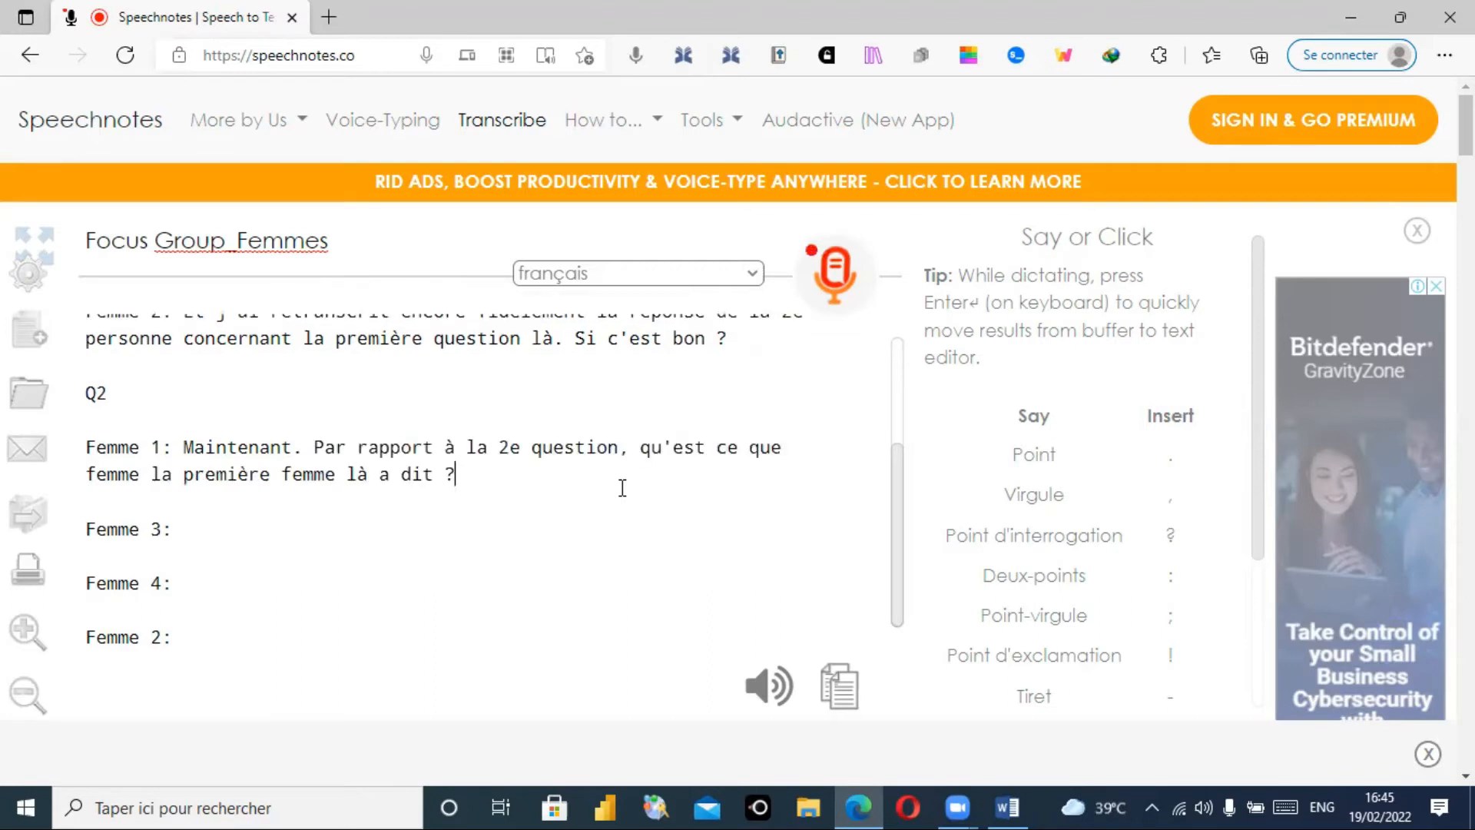
click(839, 277)
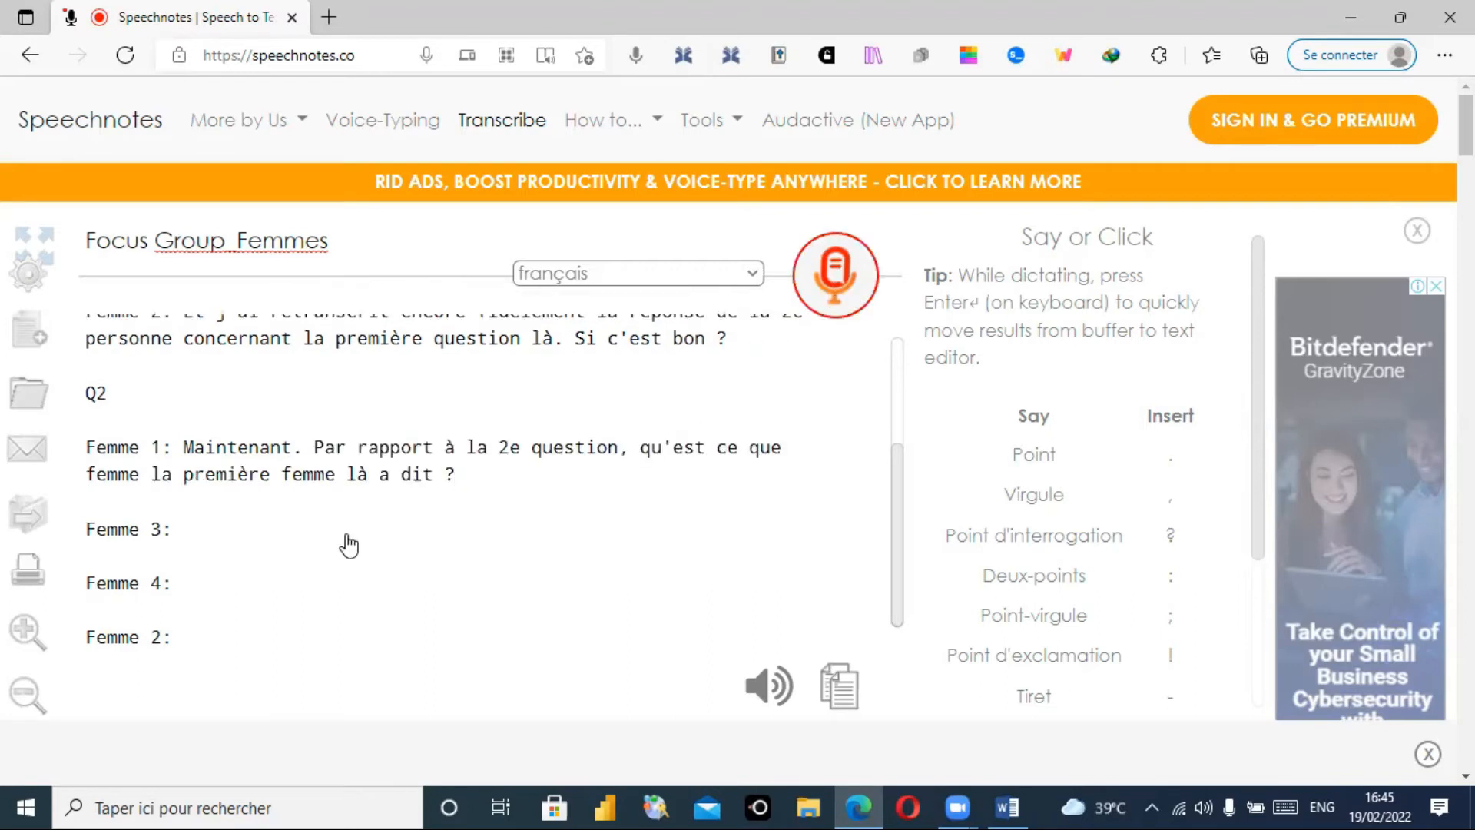
click(201, 538)
click(832, 271)
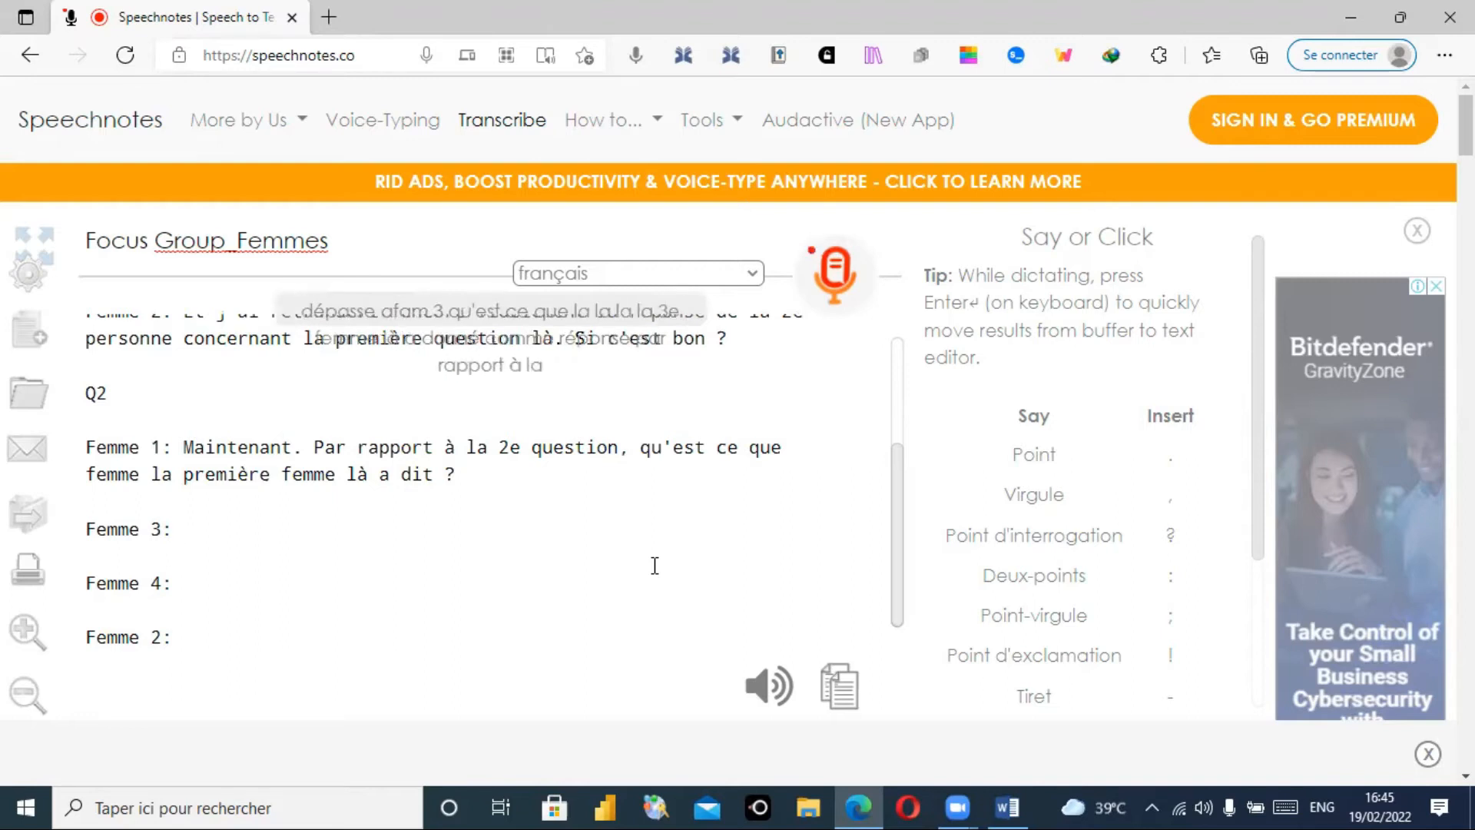
click(834, 275)
- Dictate the Q2 answers after the labels "Femme 4:" and "Femme 2:", stopping the dictation after each one
click(212, 584)
click(836, 277)
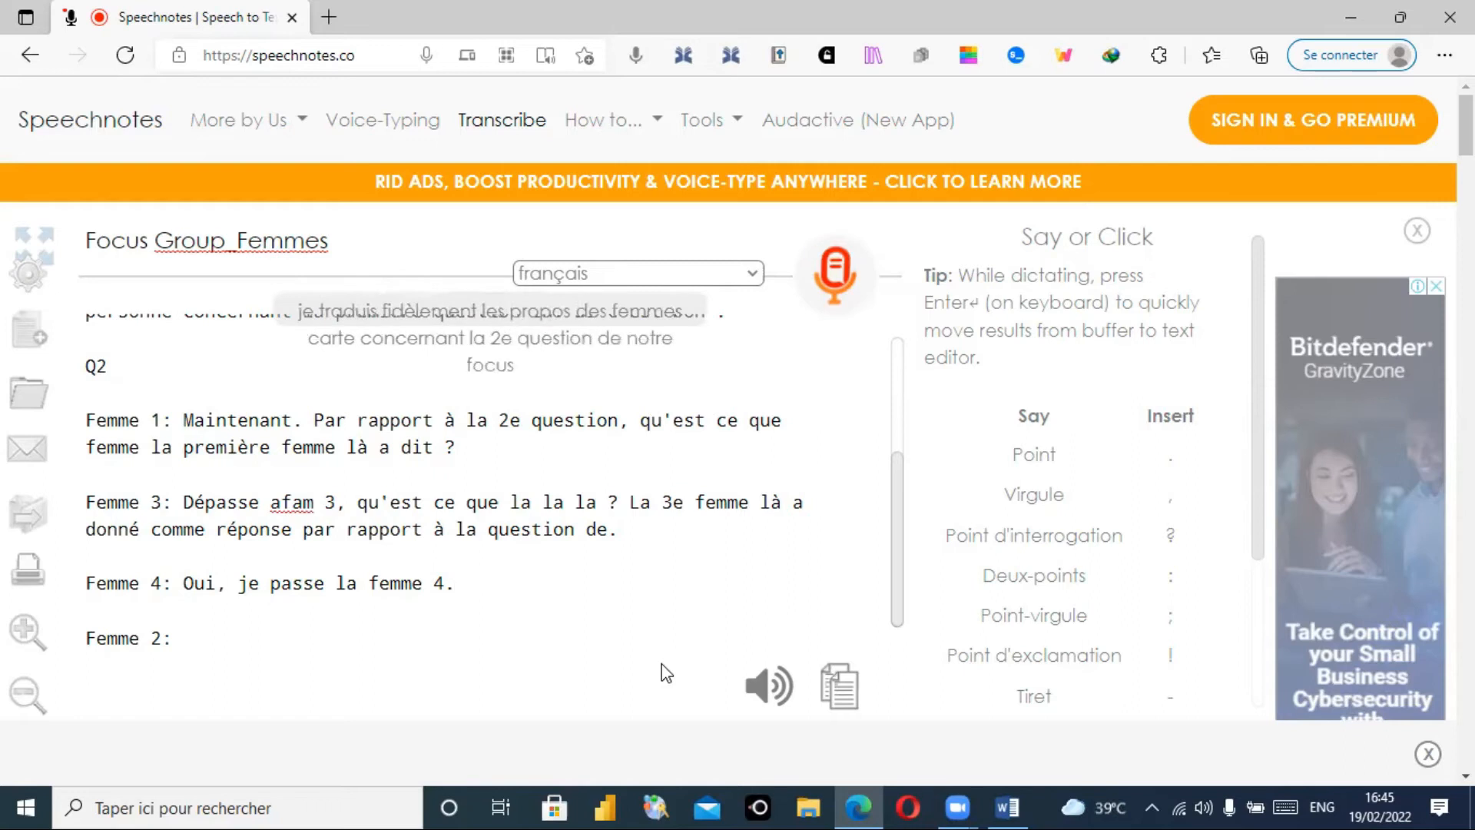
click(837, 270)
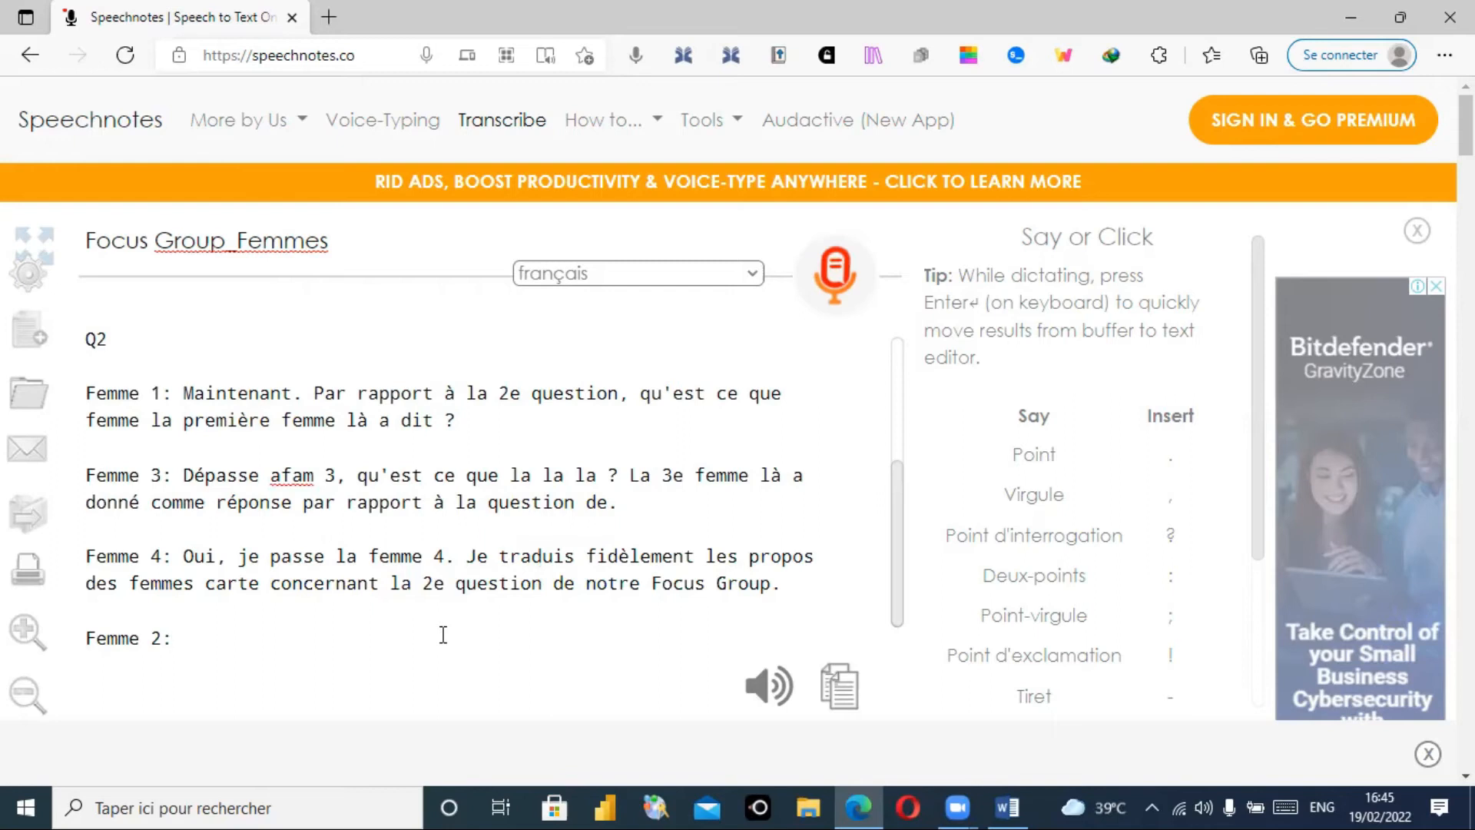
click(844, 279)
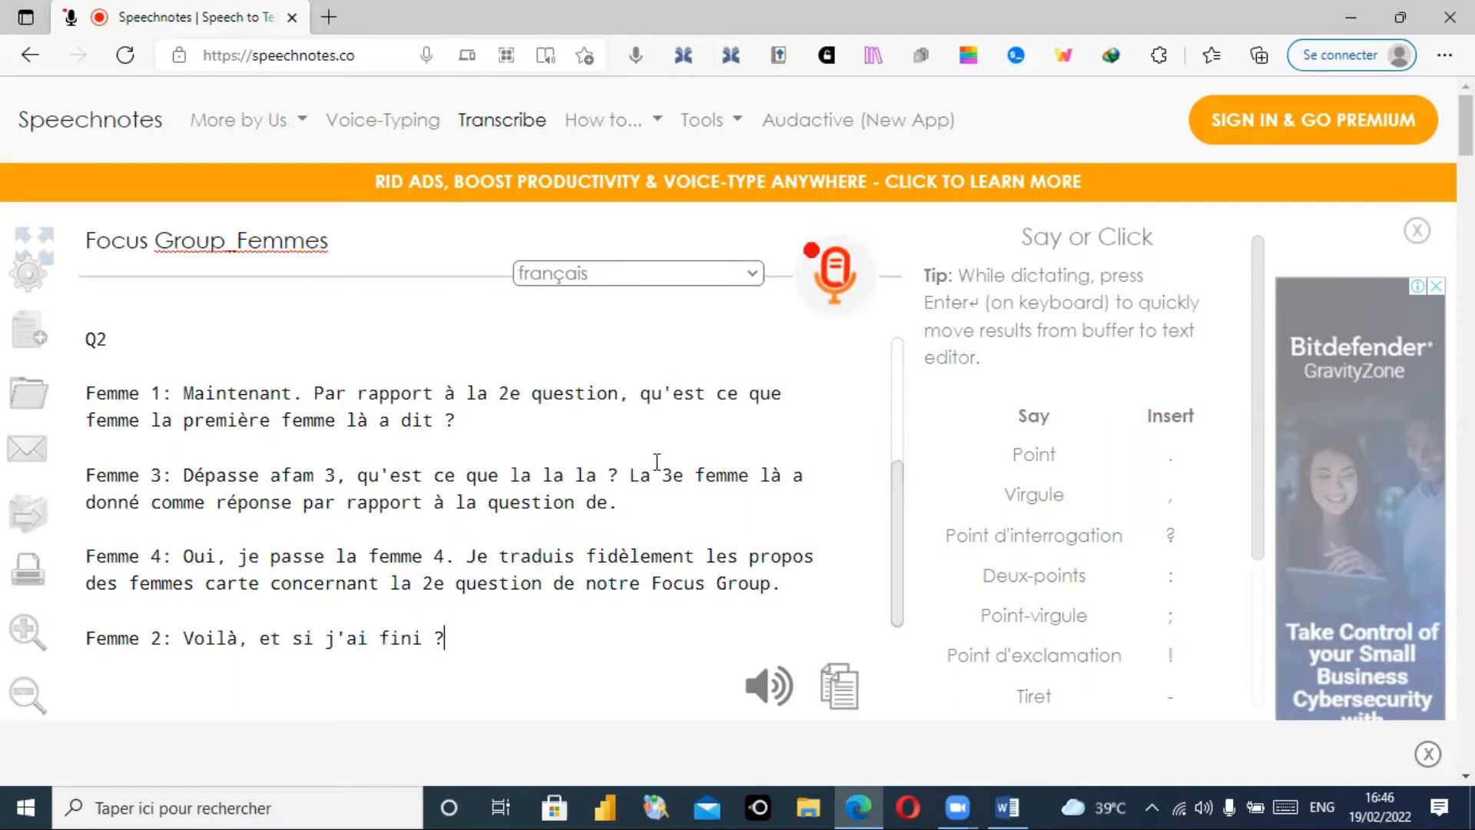
click(832, 288)
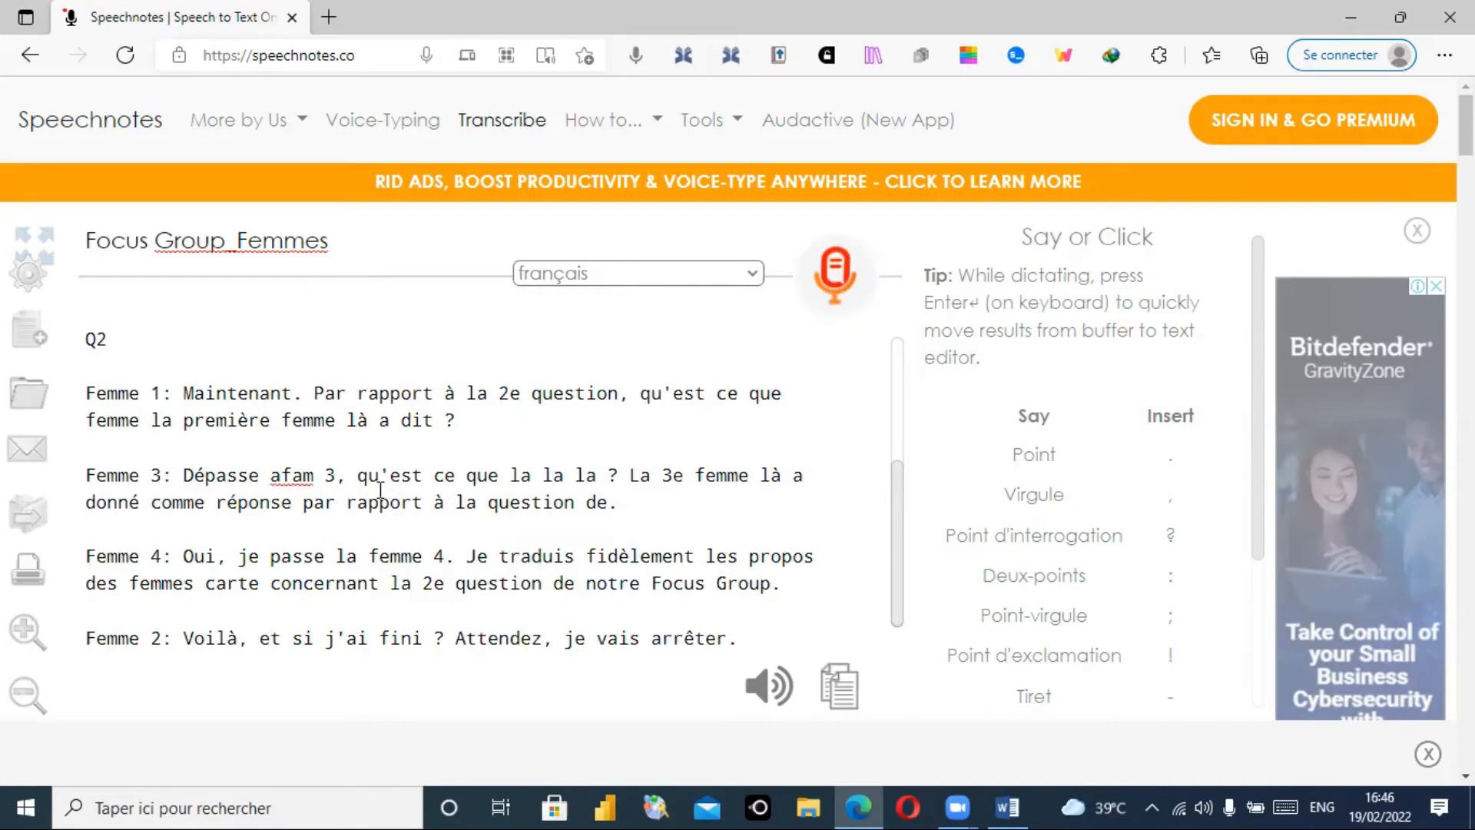
- Export the focus group note as a Word document (.doc) and open the downloaded file with Unicode (UTF-8) encoding
mouse_move(31, 516)
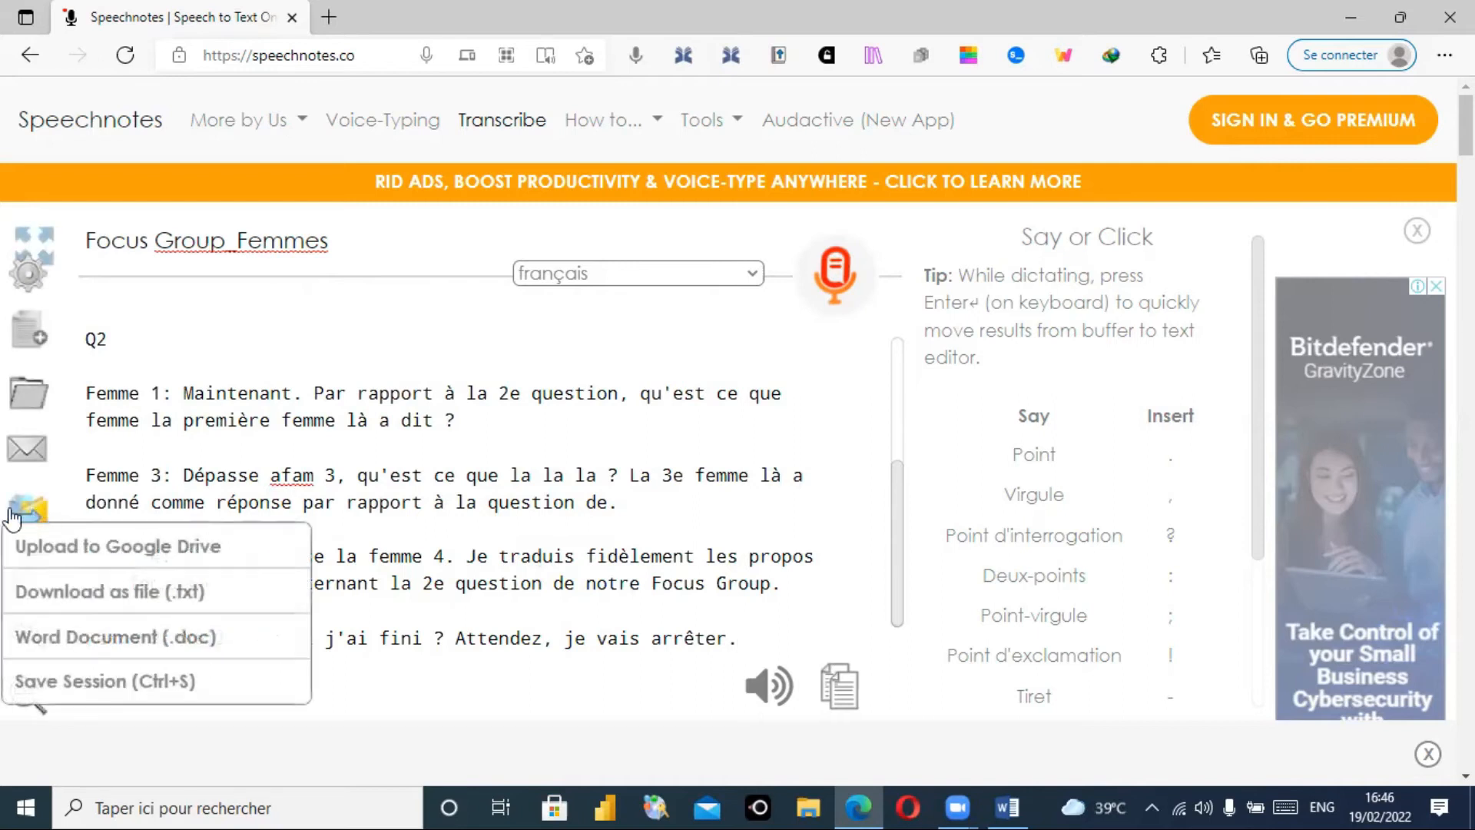
click(88, 644)
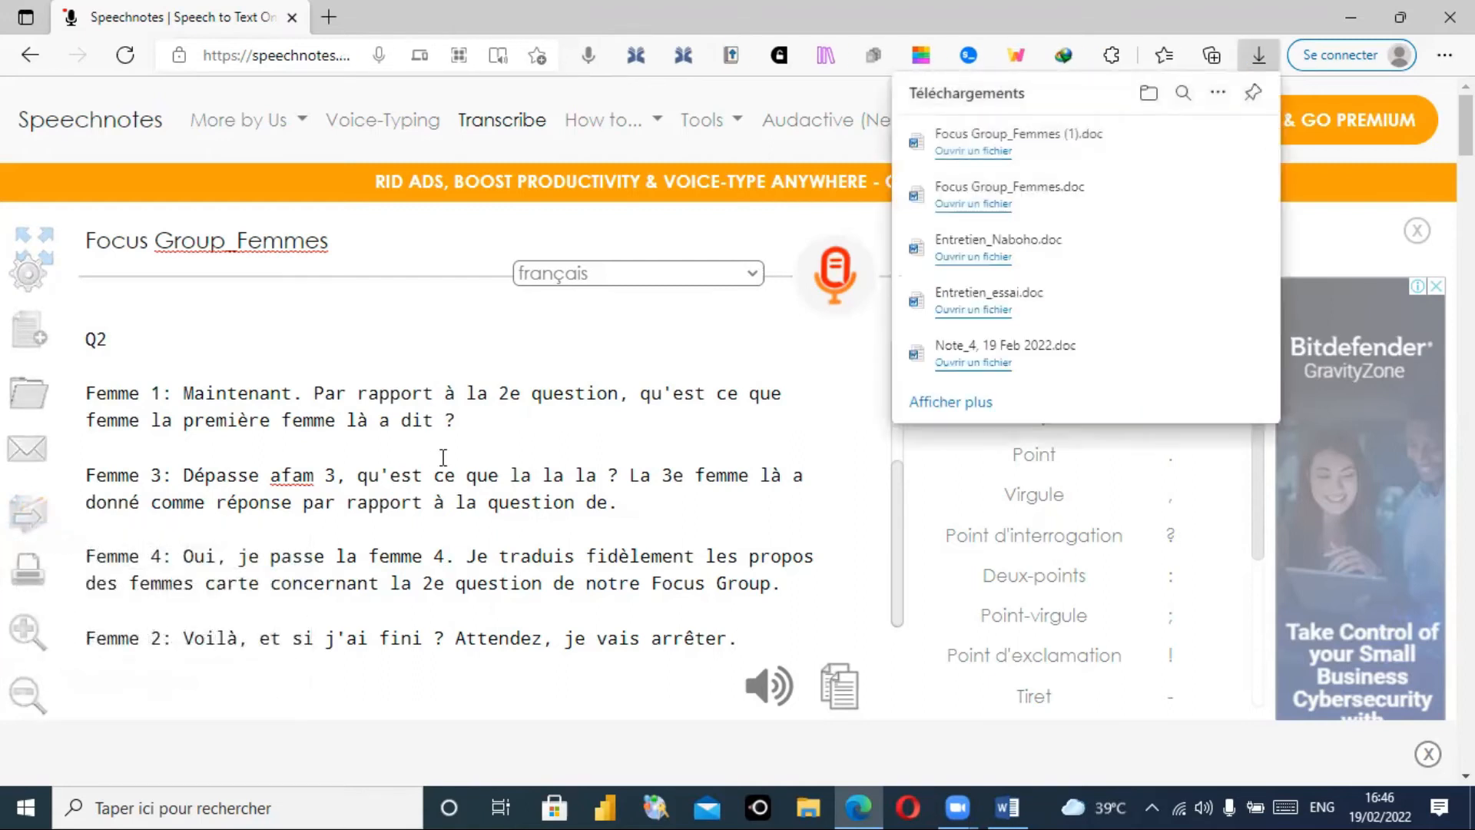
click(968, 152)
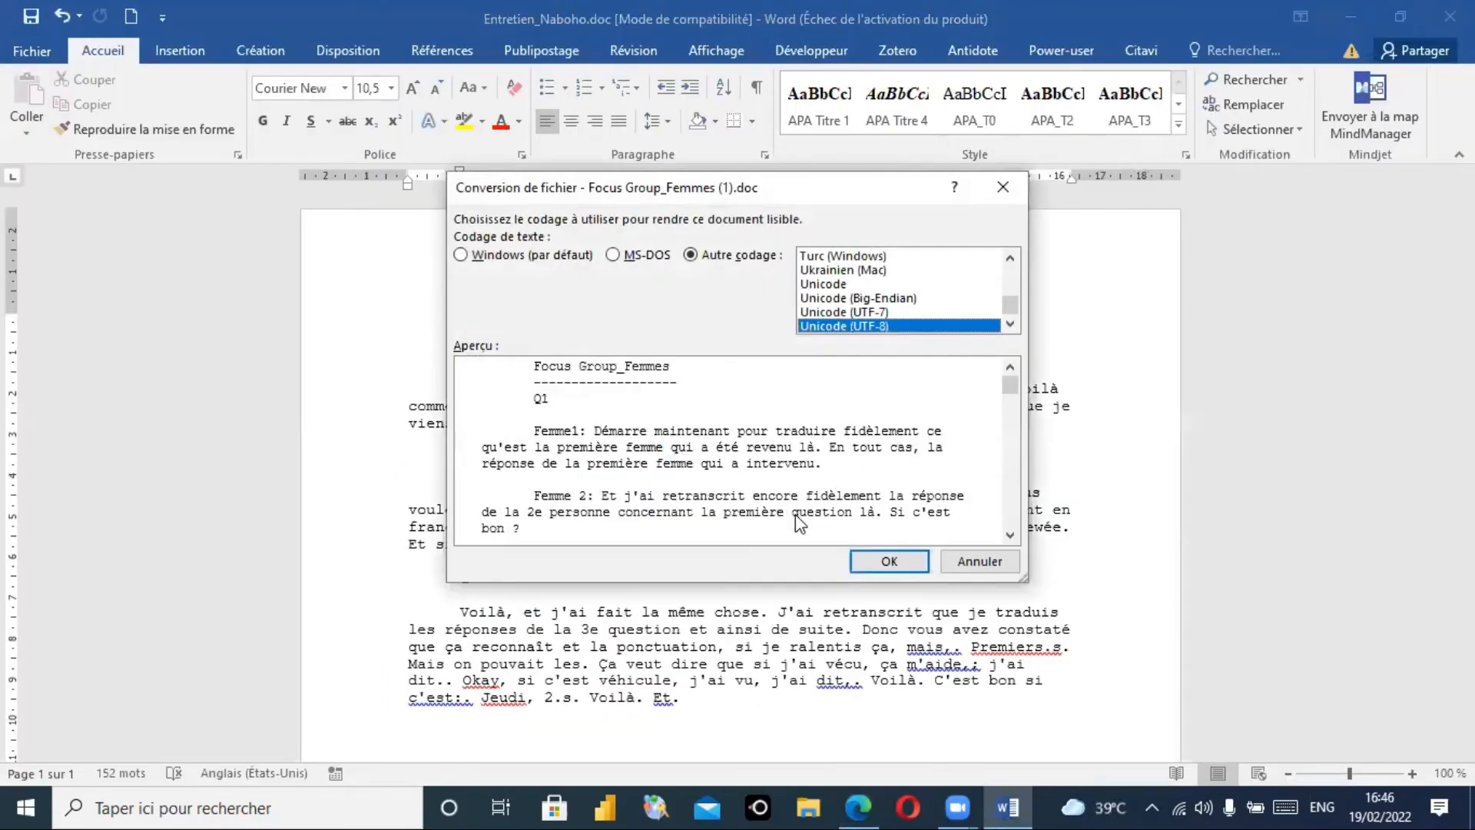
click(889, 561)
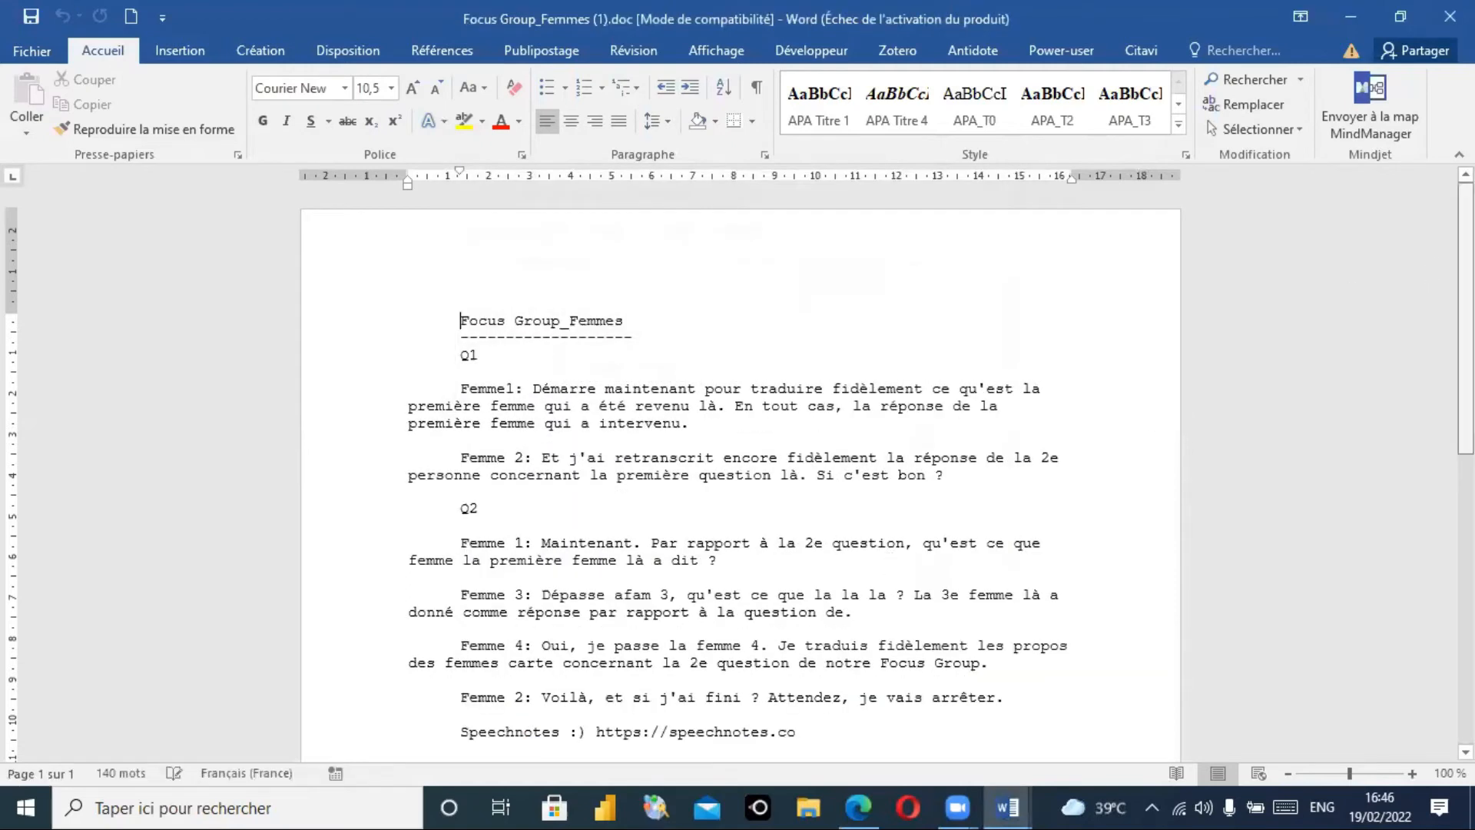
scroll(740, 477, down, 3)
scroll(740, 477, up, 2)
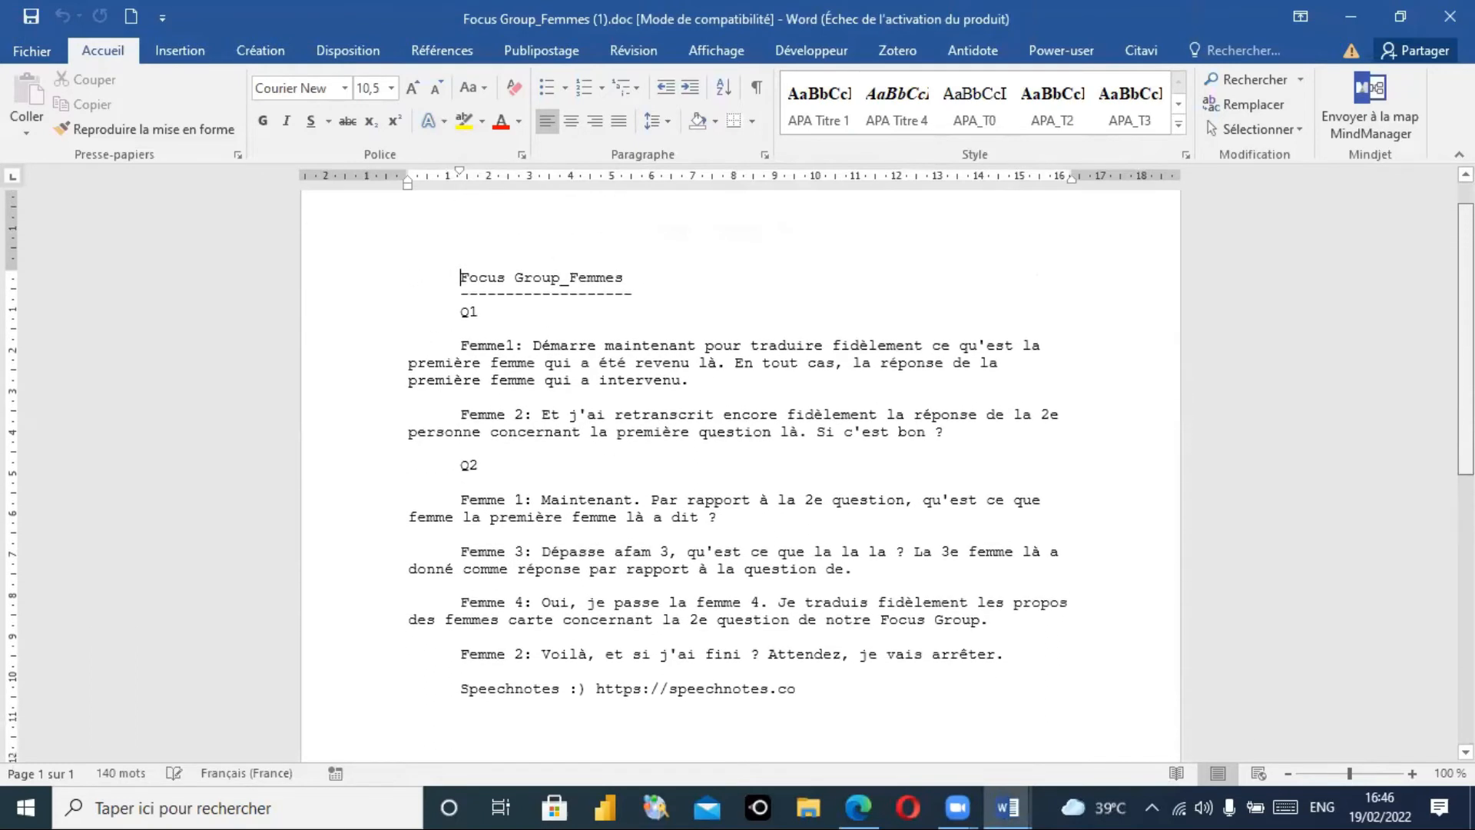
scroll(740, 476, up, 1)
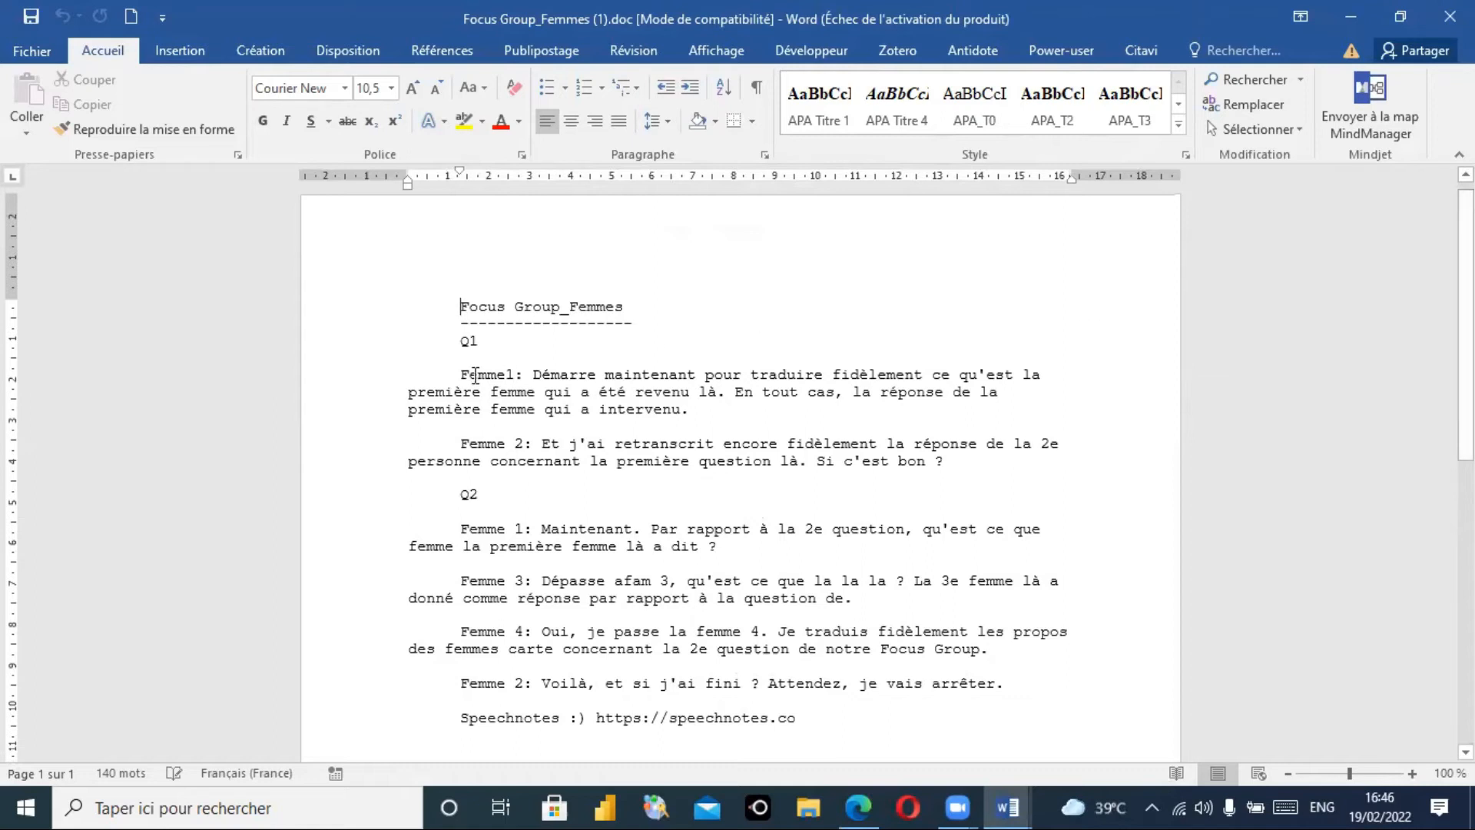
- Make the question headings "Q1" and "Q2" bold in the Word transcript
drag(460, 375, 484, 343)
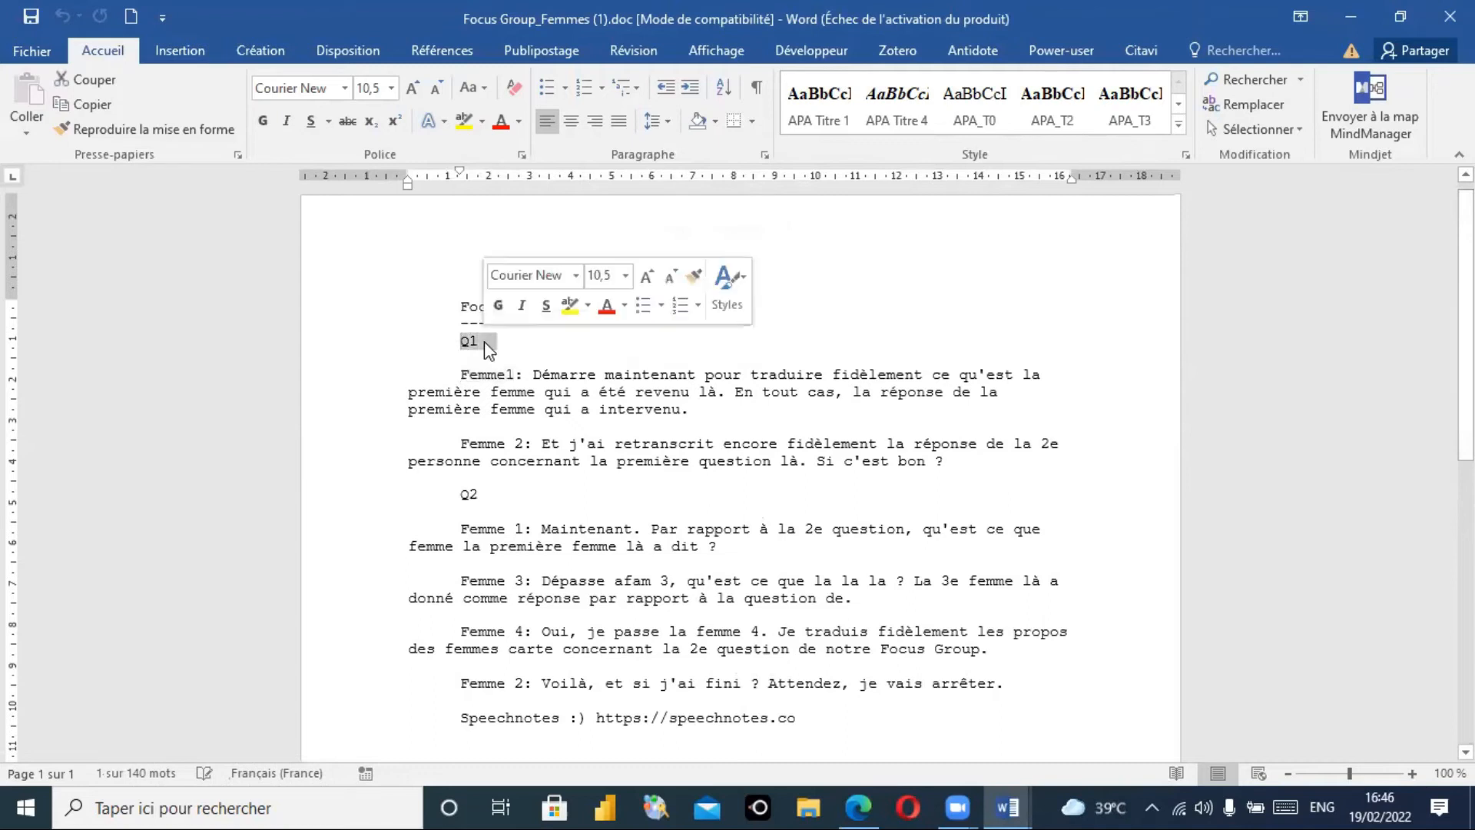
click(497, 306)
drag(456, 495, 480, 496)
click(492, 465)
- Underline the speaker labels "Femme1" and "Femme 2" under the Q1 heading
drag(460, 375, 514, 374)
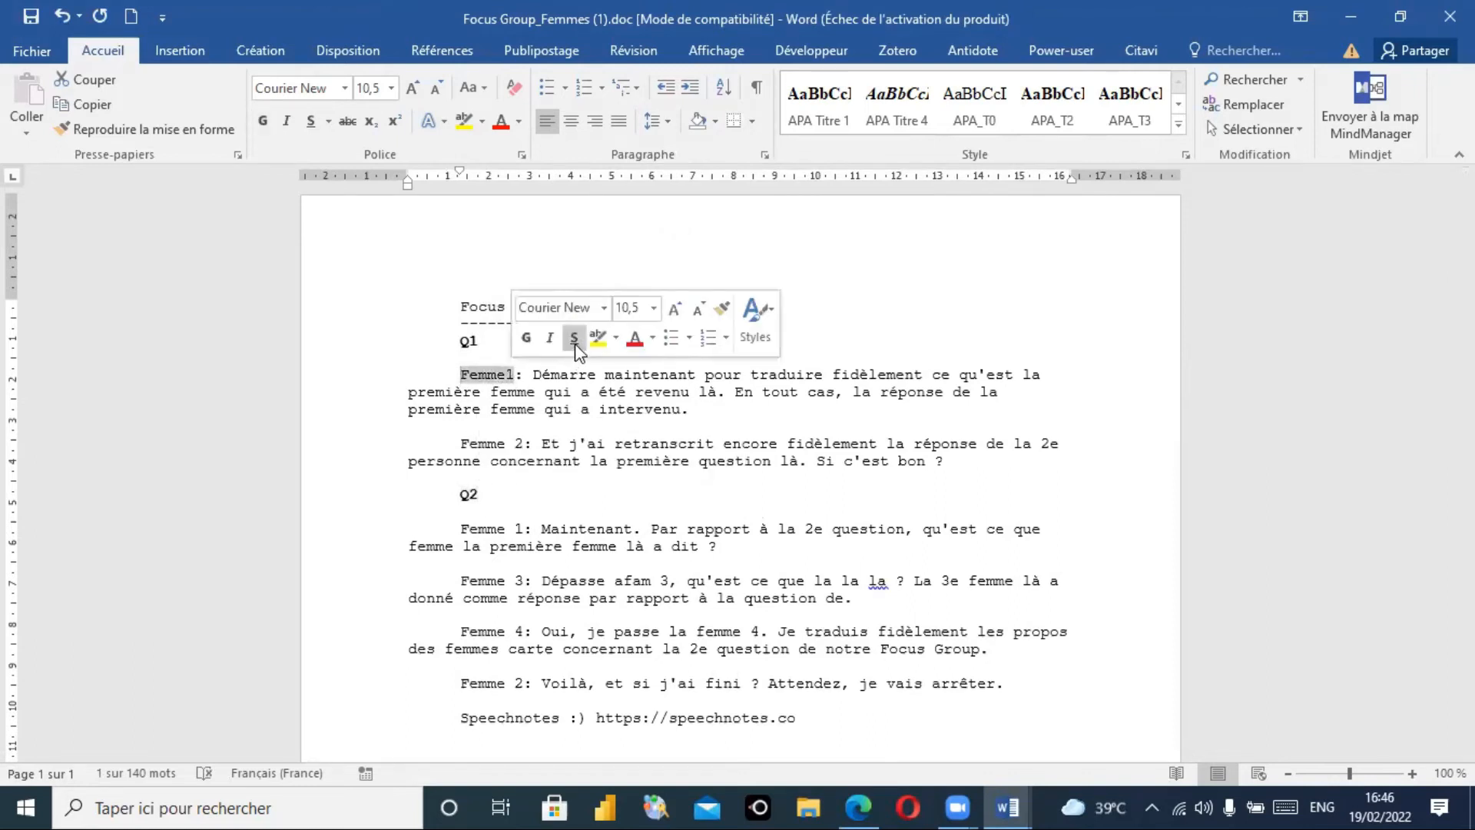
click(574, 338)
drag(458, 443, 525, 444)
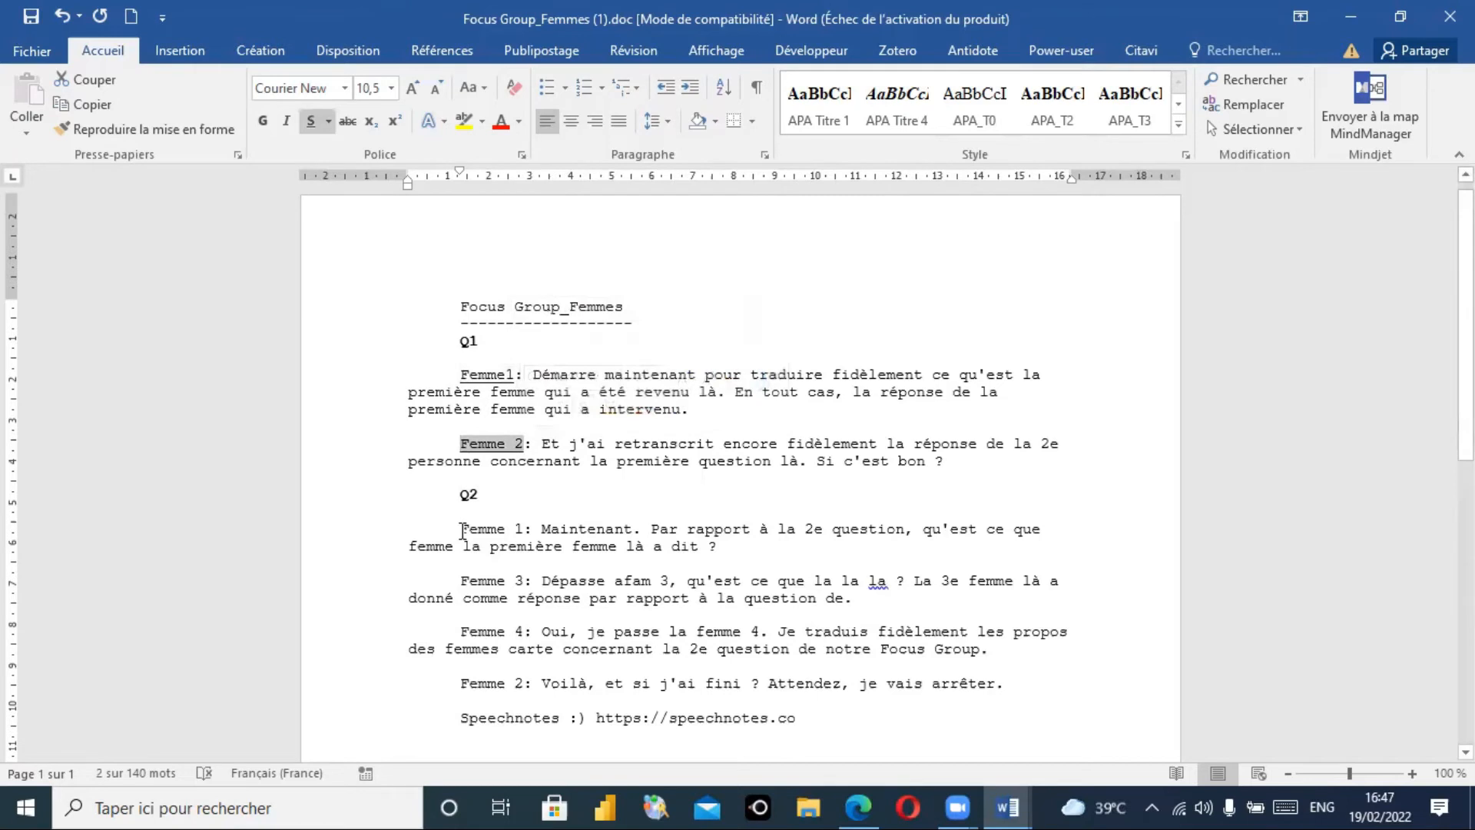
- Underline the speaker labels "Femme 1", "Femme 3", "Femme 4" and "Femme 2" under the Q2 heading
drag(462, 530, 525, 530)
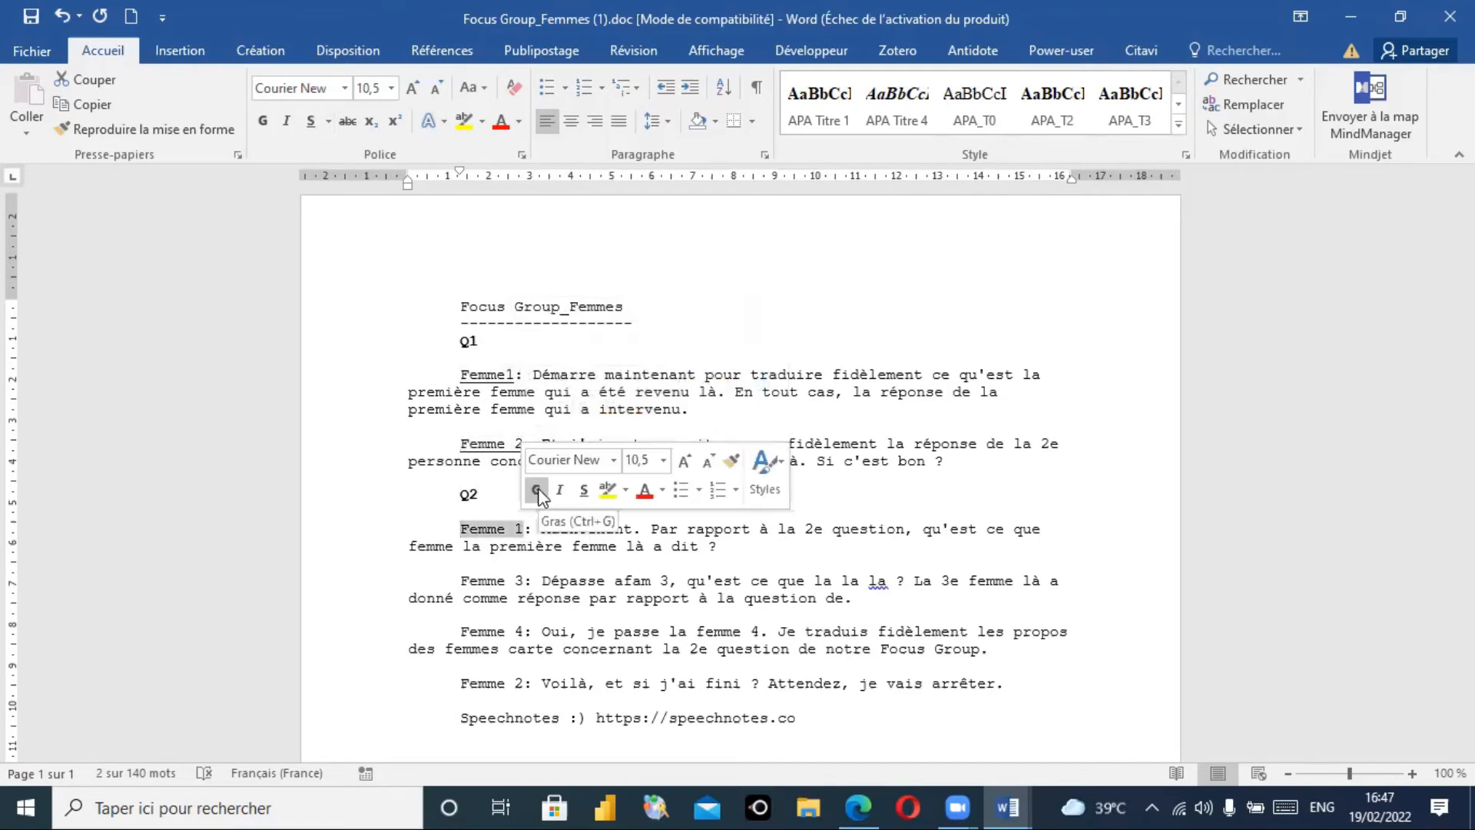
click(583, 489)
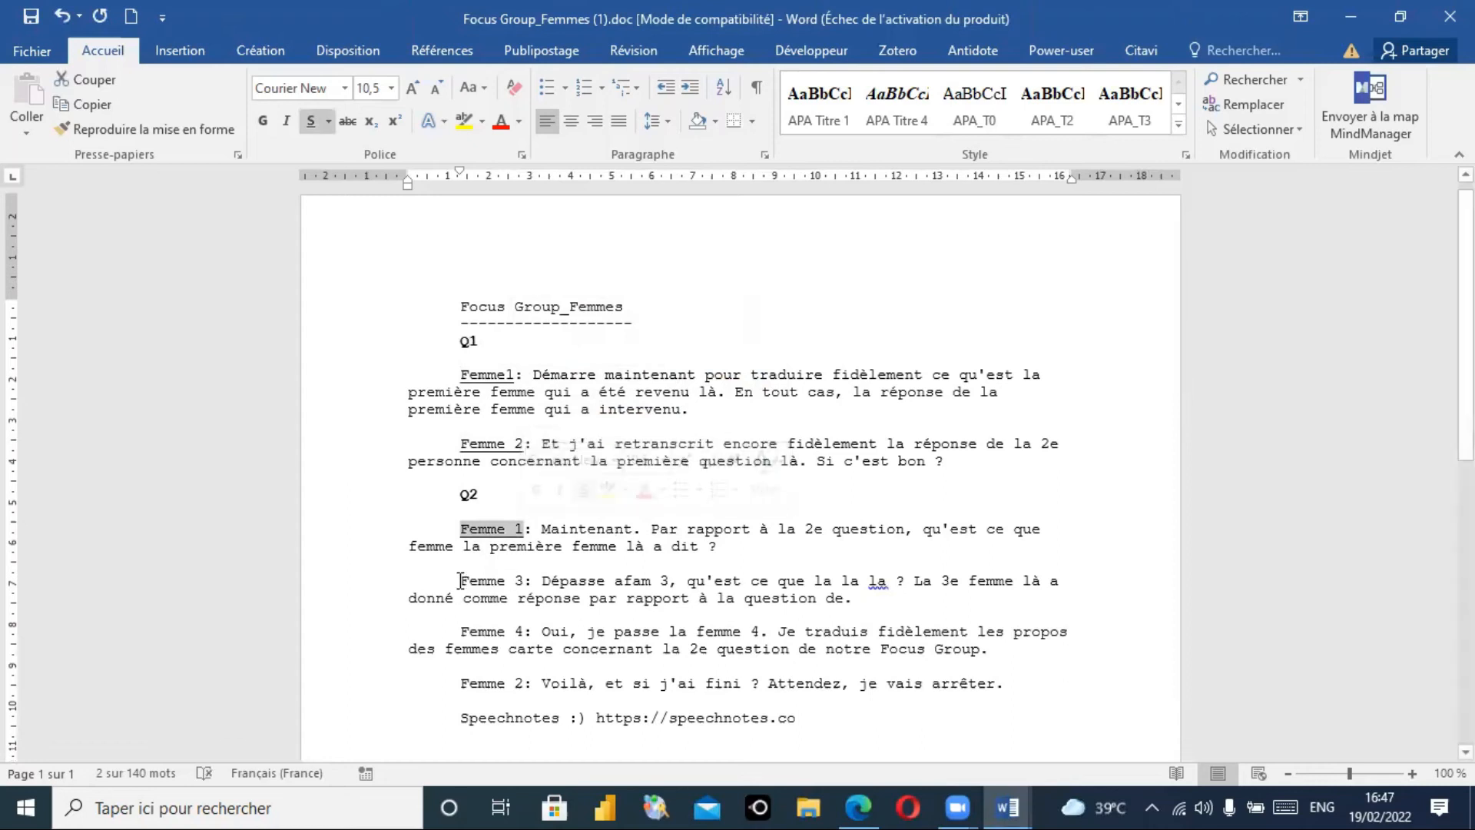
drag(461, 580, 522, 581)
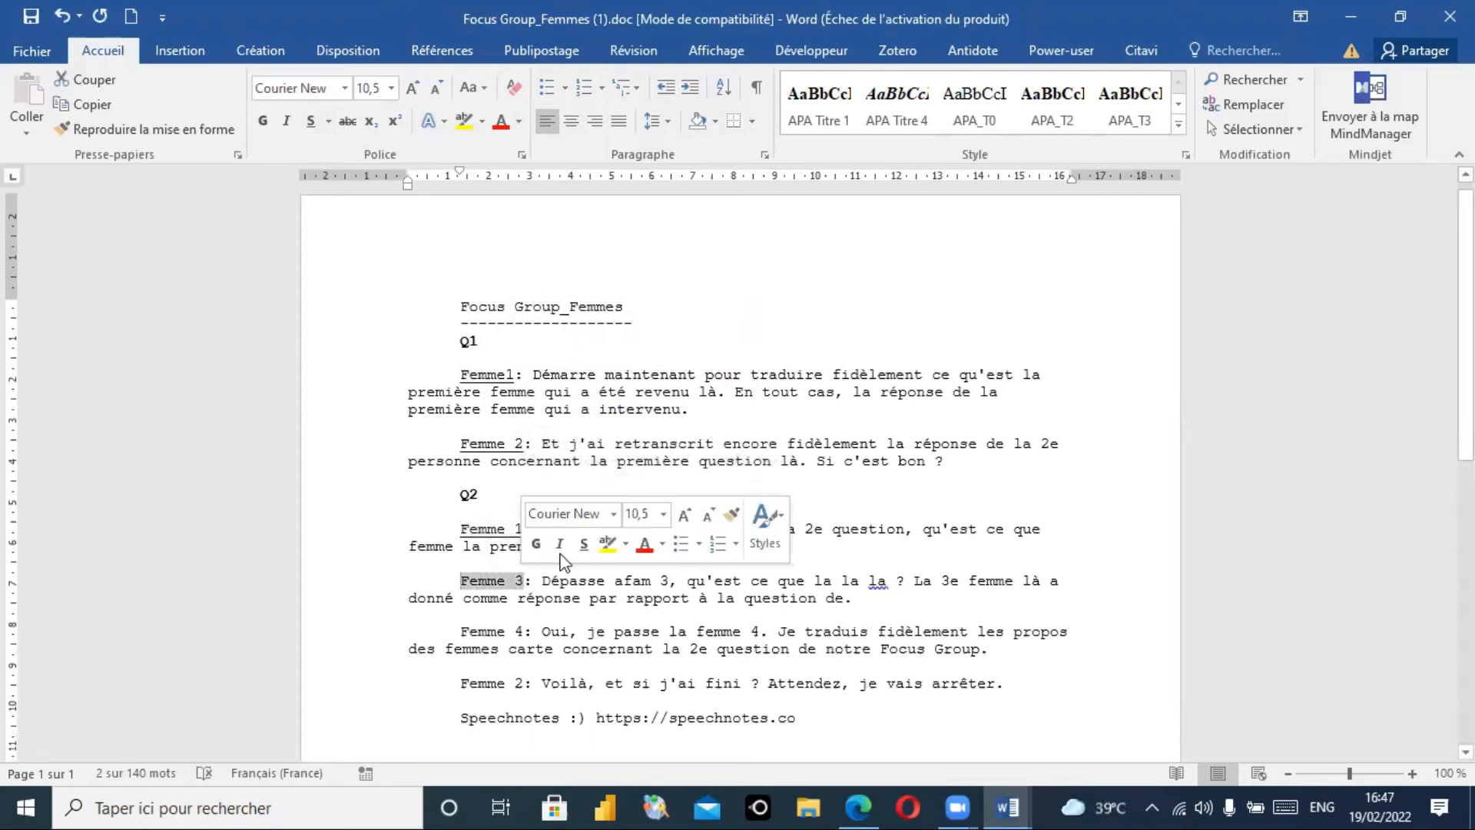
click(584, 544)
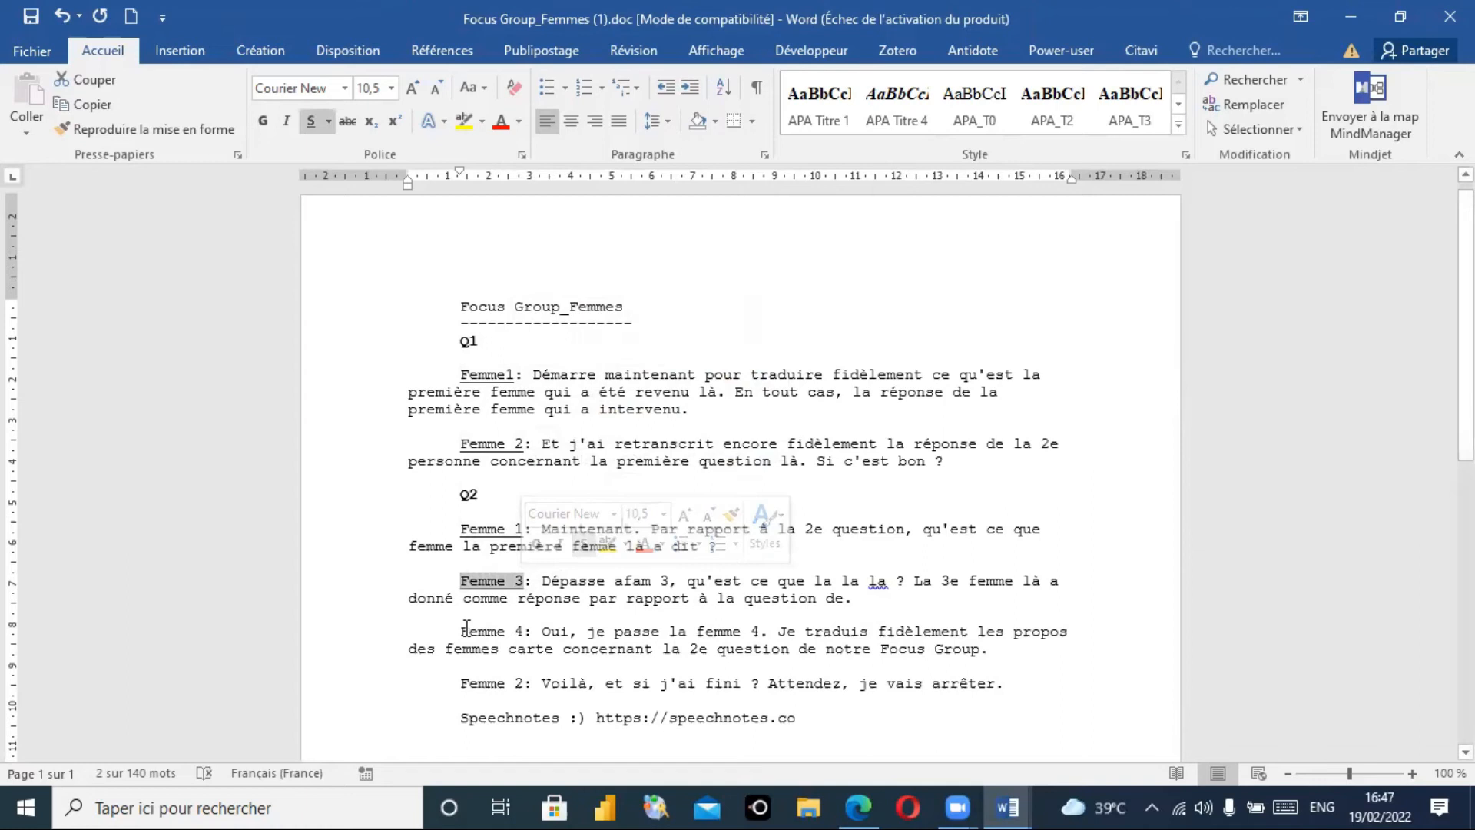
drag(460, 630, 527, 631)
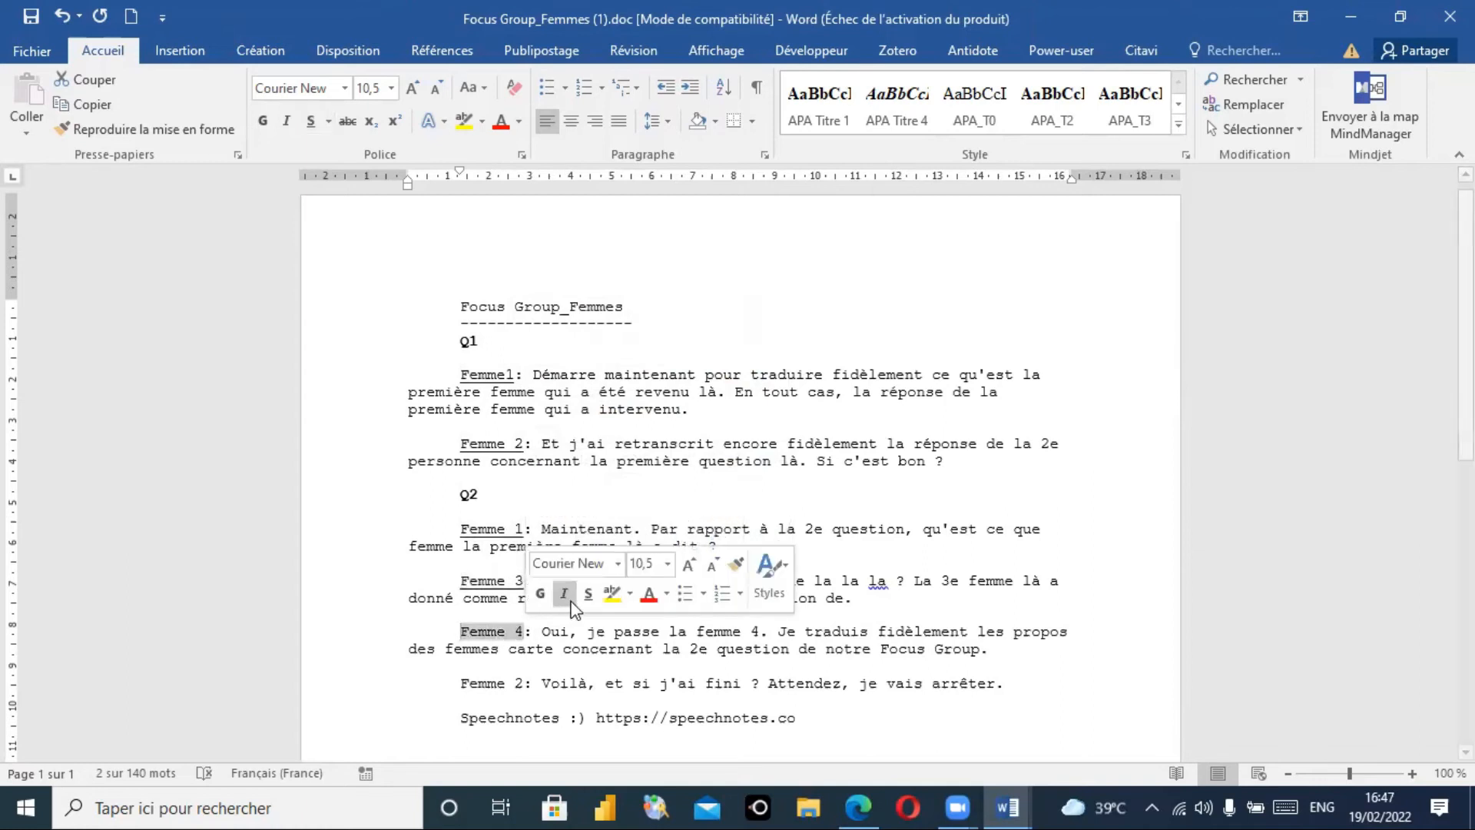
click(586, 595)
drag(461, 684, 526, 684)
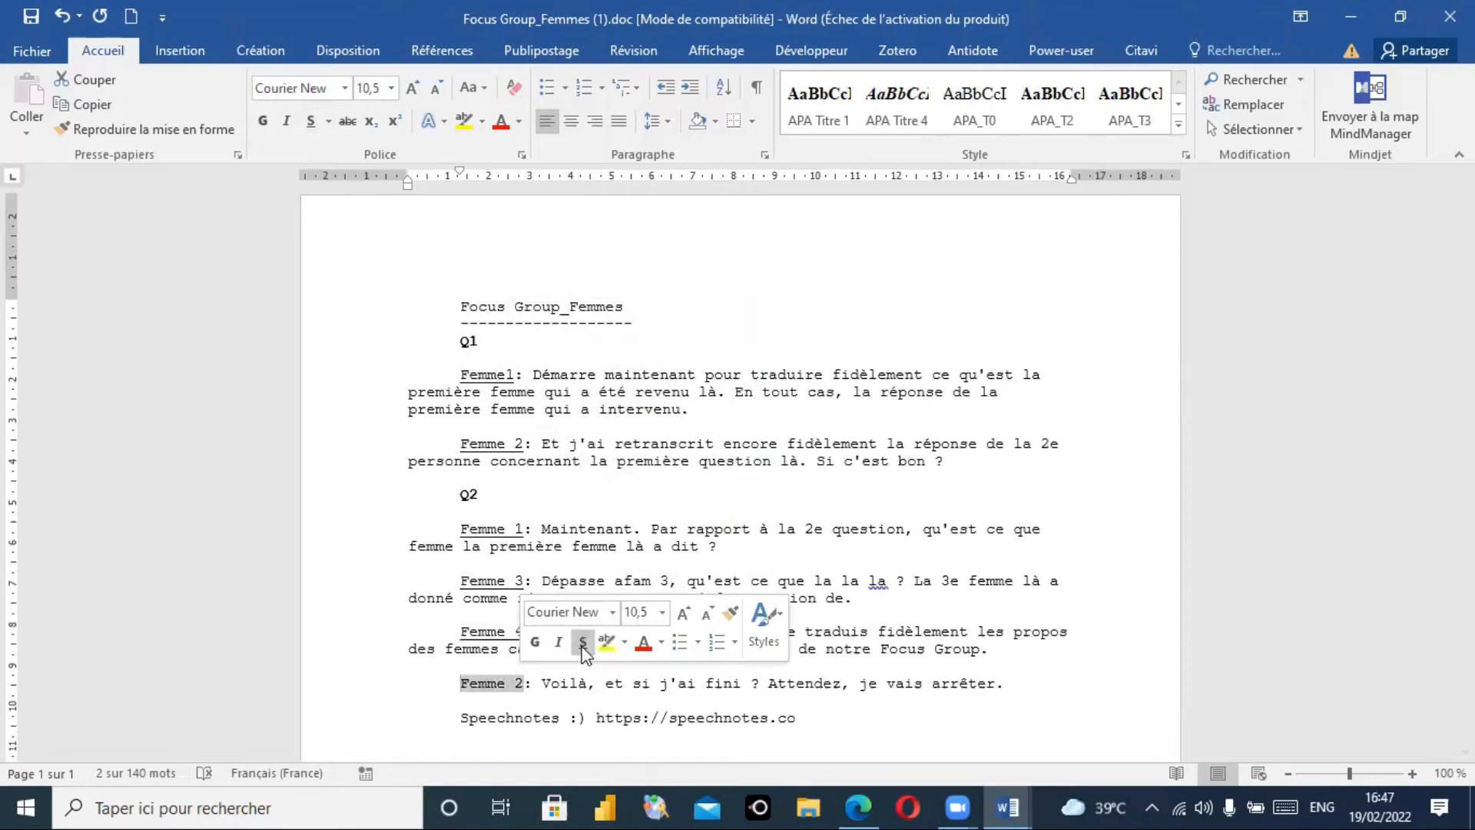
click(582, 644)
click(766, 551)
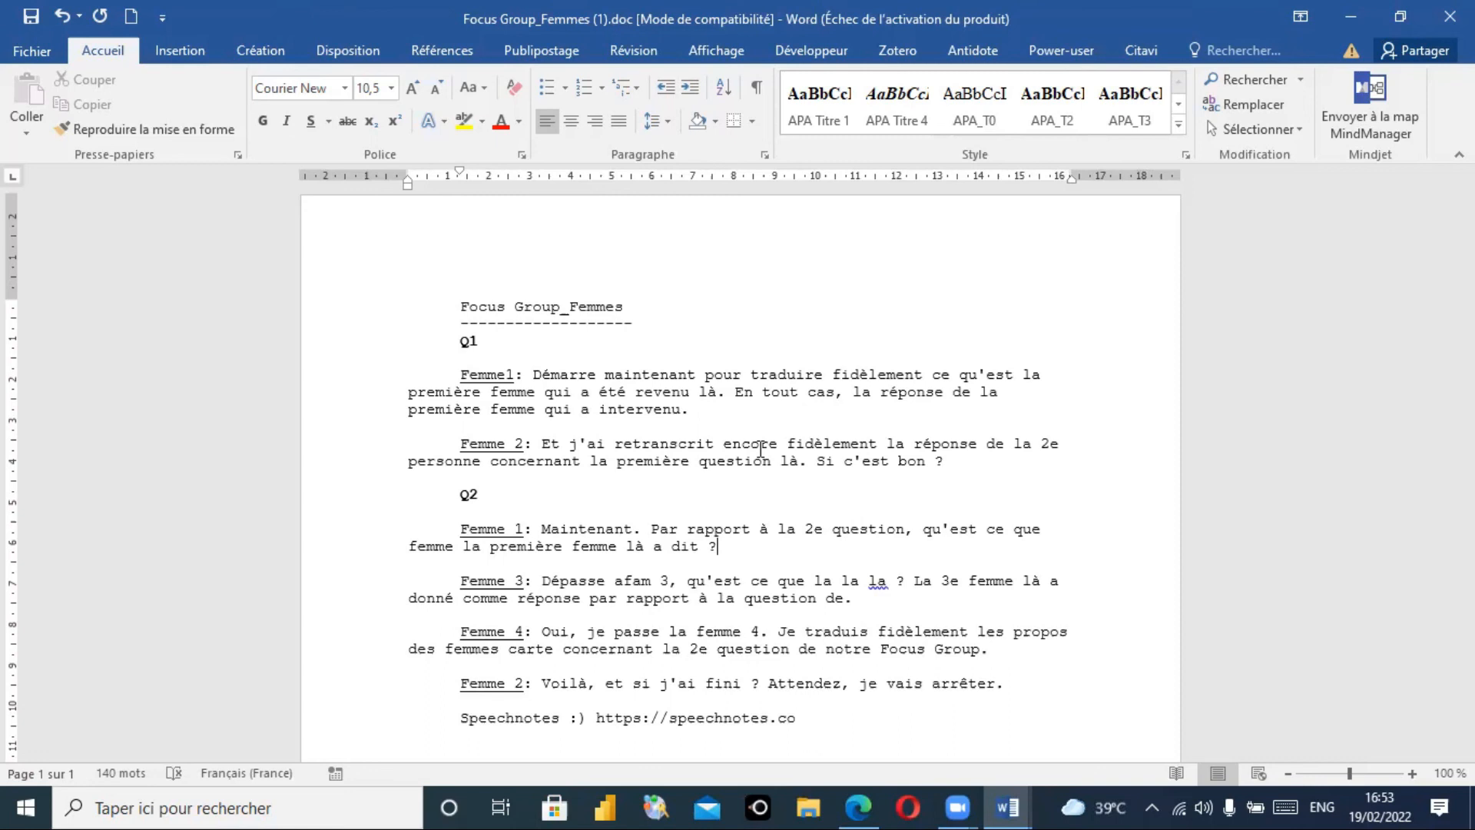
- Return to the Speechnotes note in the browser and dismiss the list of downloads
click(512, 496)
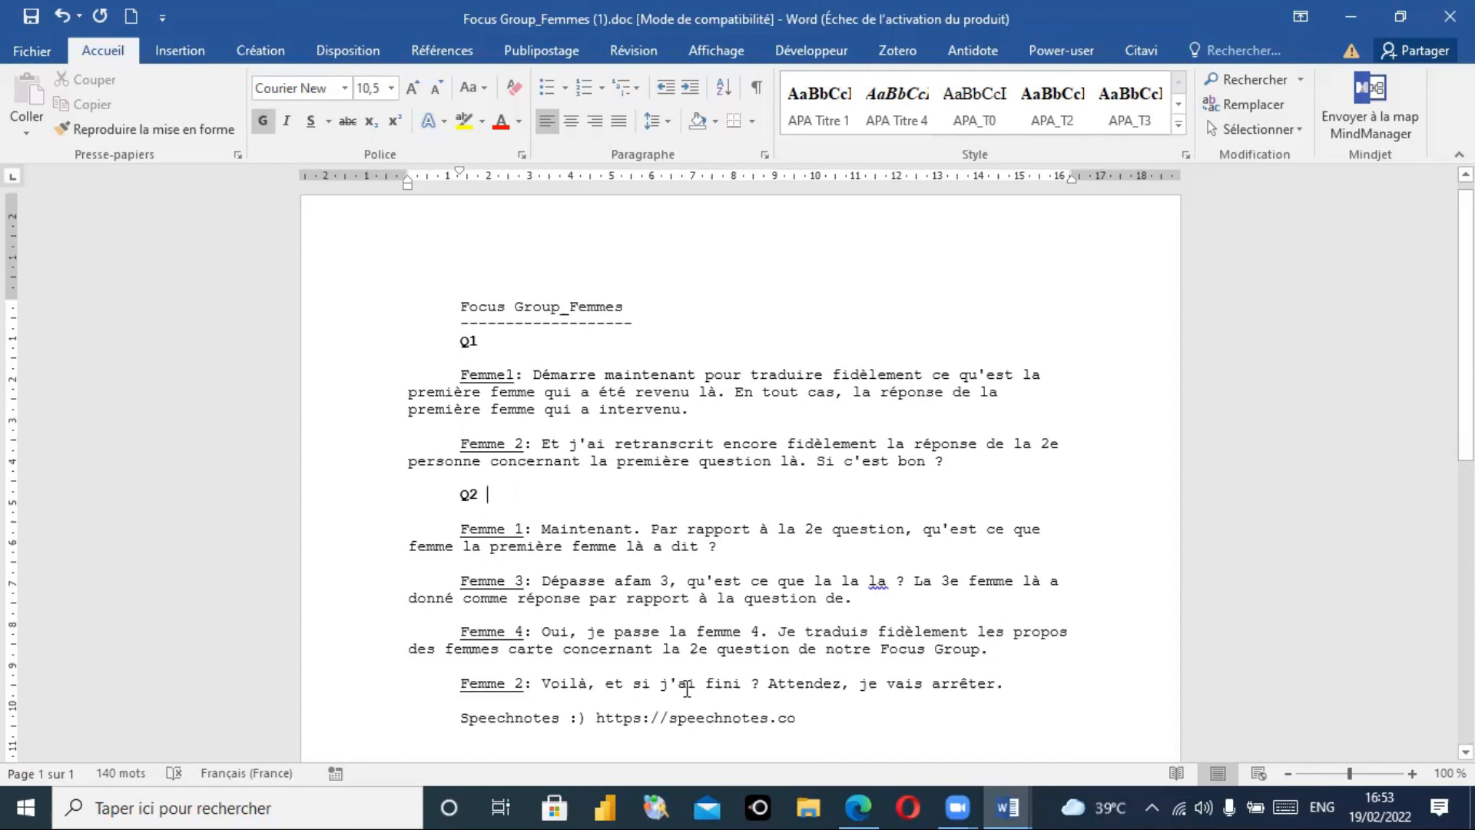
click(864, 794)
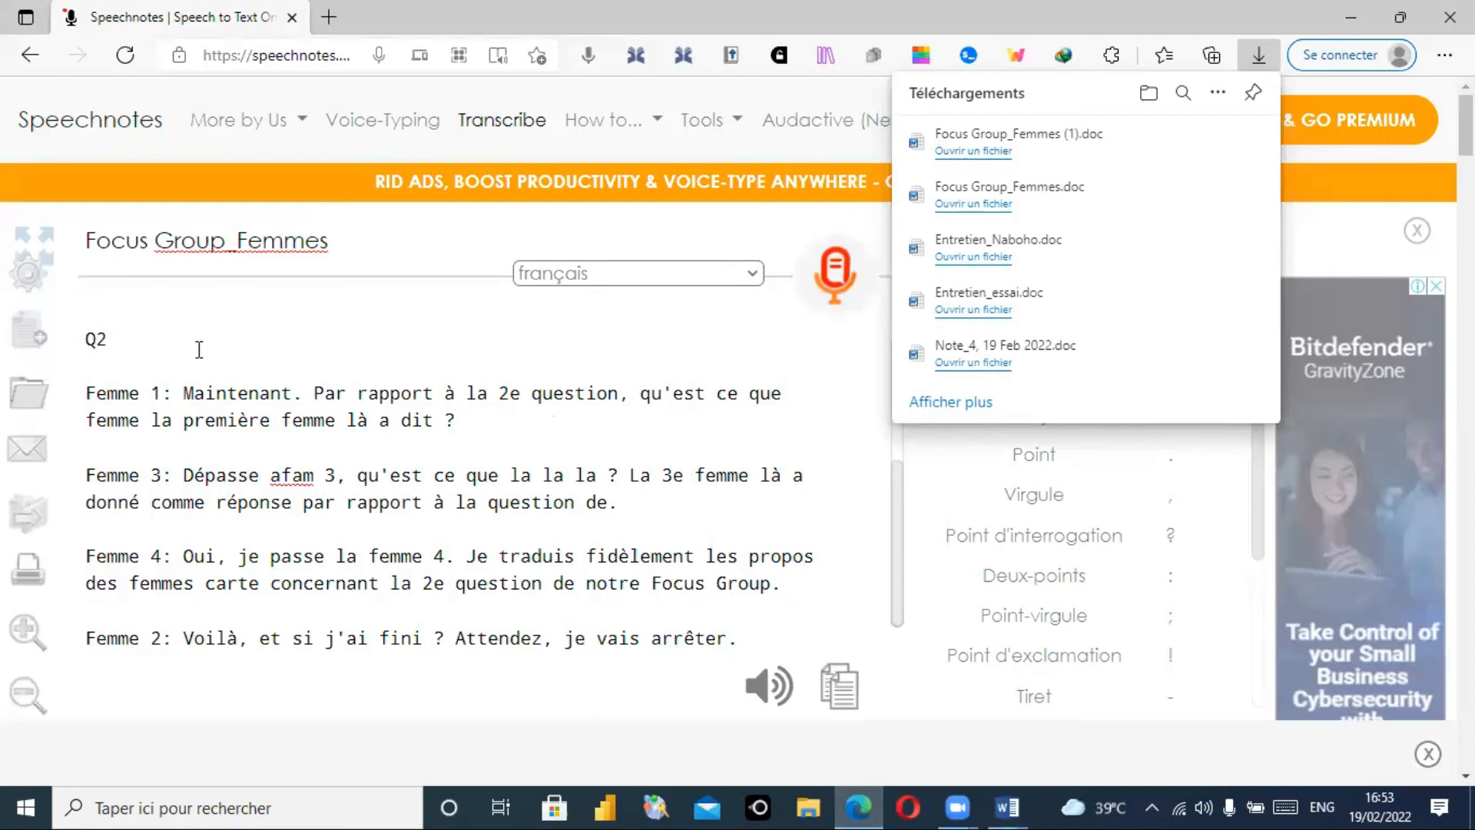
click(428, 329)
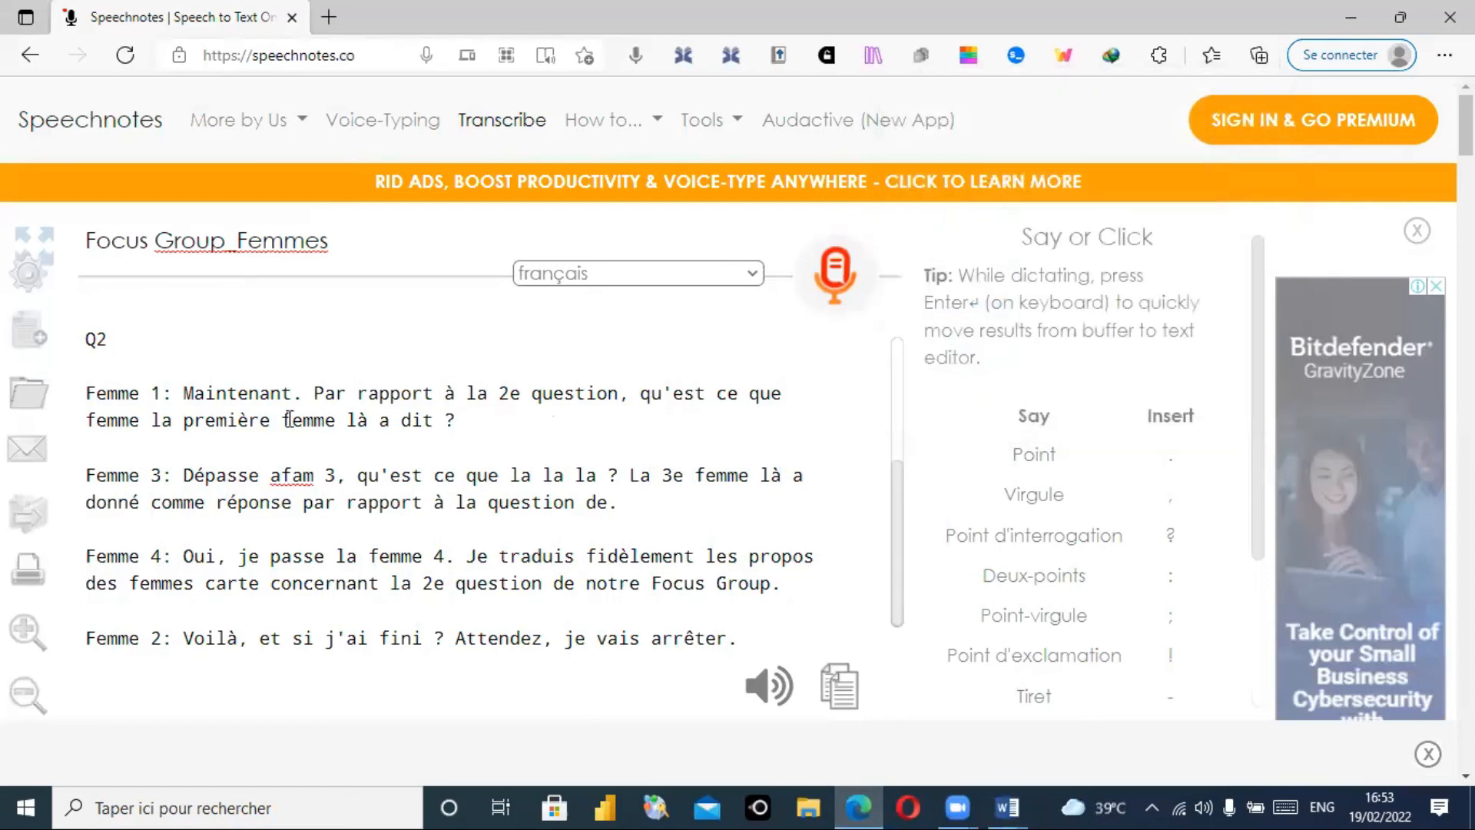